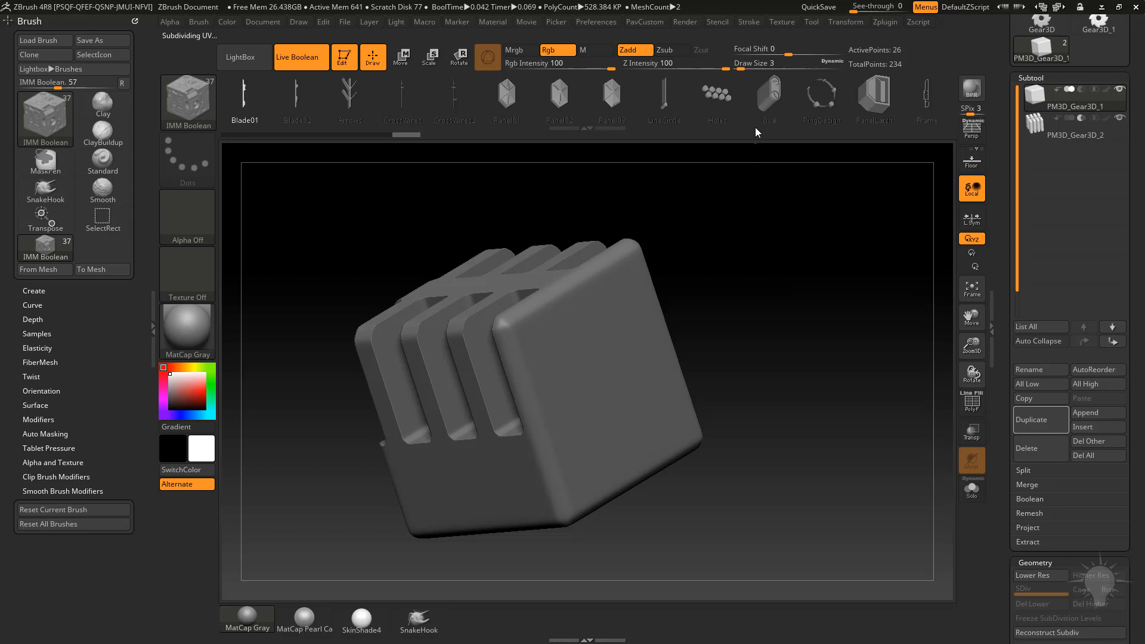
- Choose the BallRadar insert from the IMM Boolean brush and place a medium-sized one on the cube's front face
left_click_drag(811, 101, 599, 108)
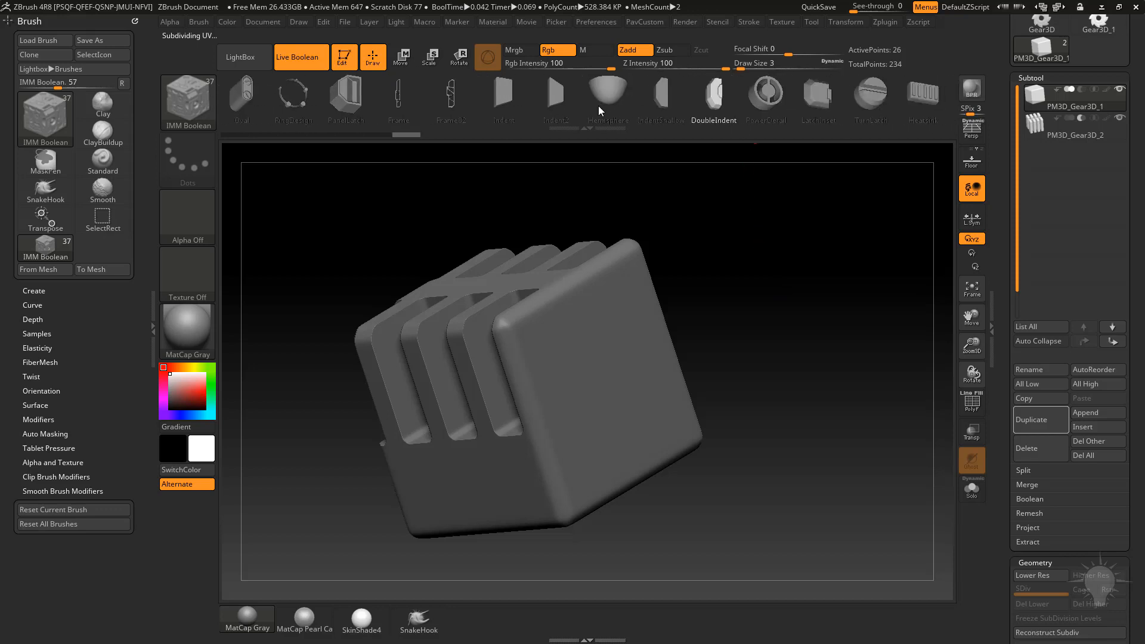
left_click_drag(704, 101, 525, 107)
left_click_drag(674, 104, 439, 108)
left_click_drag(791, 106, 634, 114)
left_click_drag(713, 111, 622, 116)
left_click(398, 96)
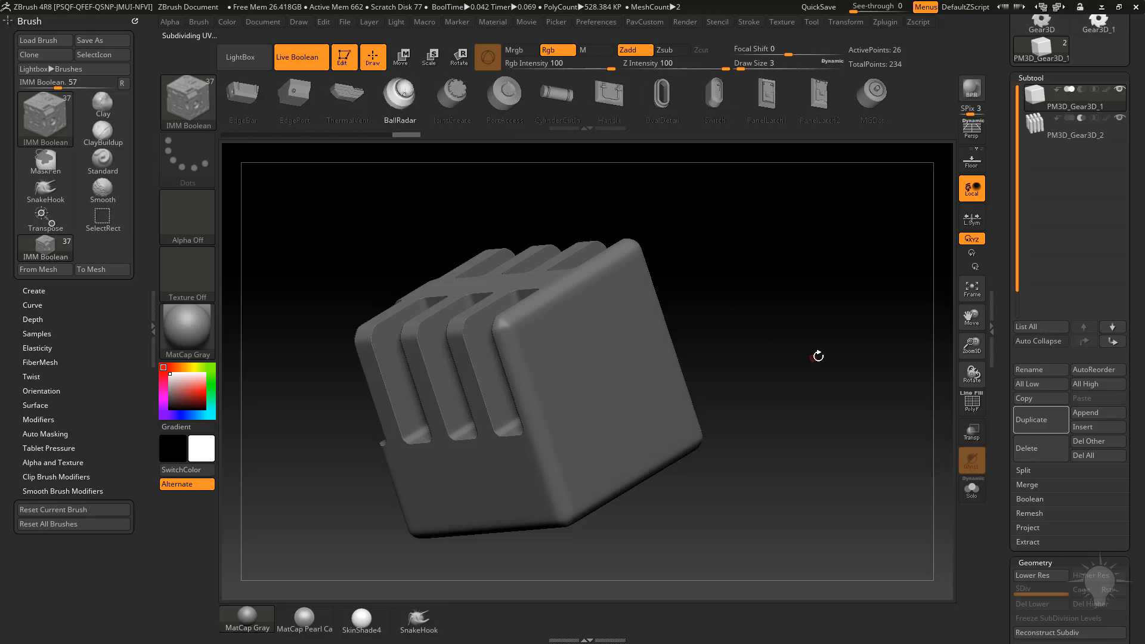
left_click_drag(807, 348, 954, 197)
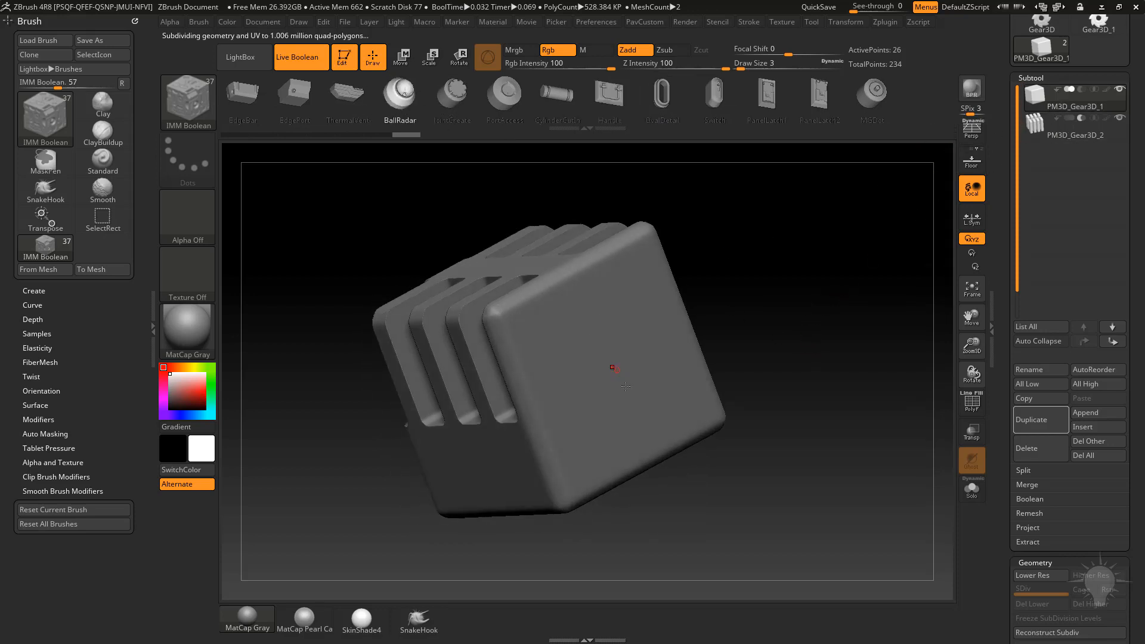
left_click_drag(631, 402, 710, 342)
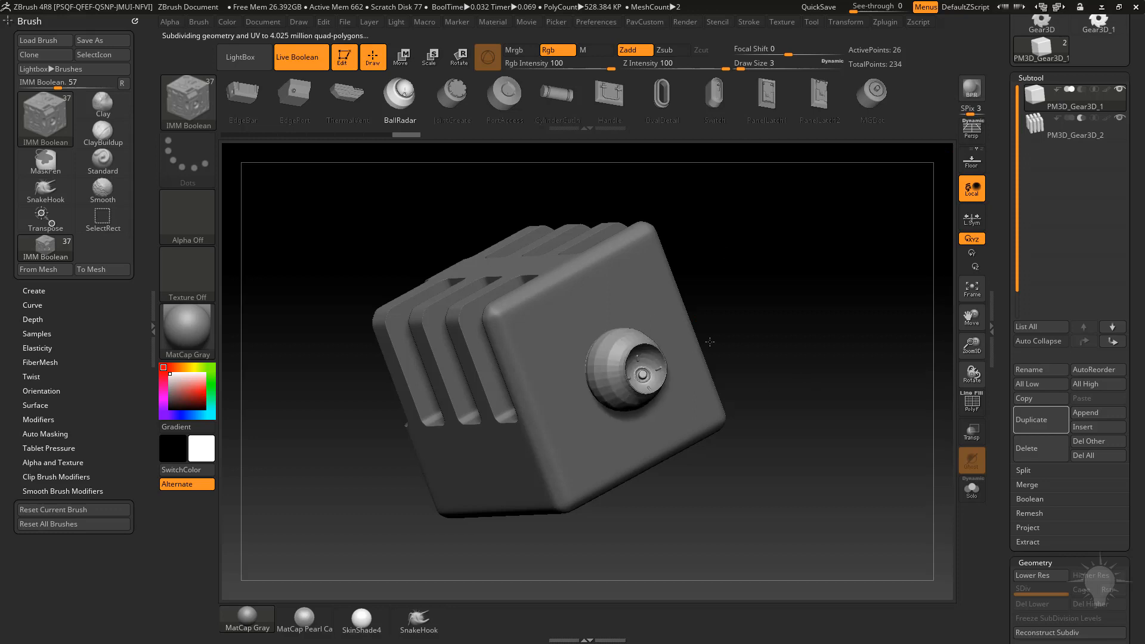
- Turn off Live Boolean, split the unmasked BallRadar into its own subtool, and select that subtool
left_click_drag(1008, 378, 1008, 146)
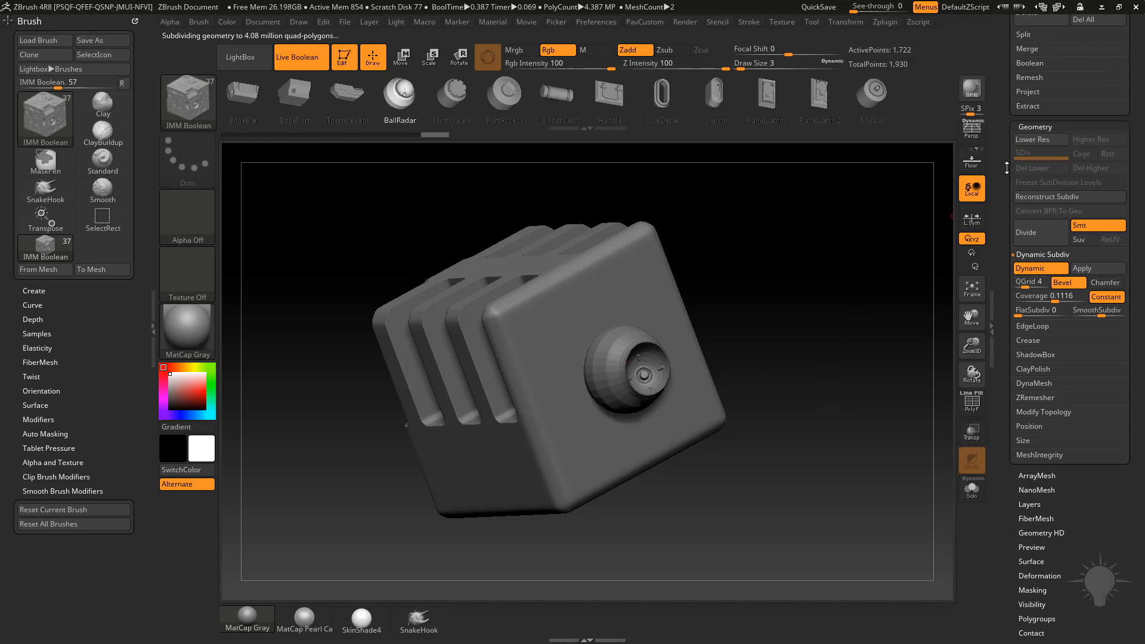
left_click_drag(1007, 168, 1000, 298)
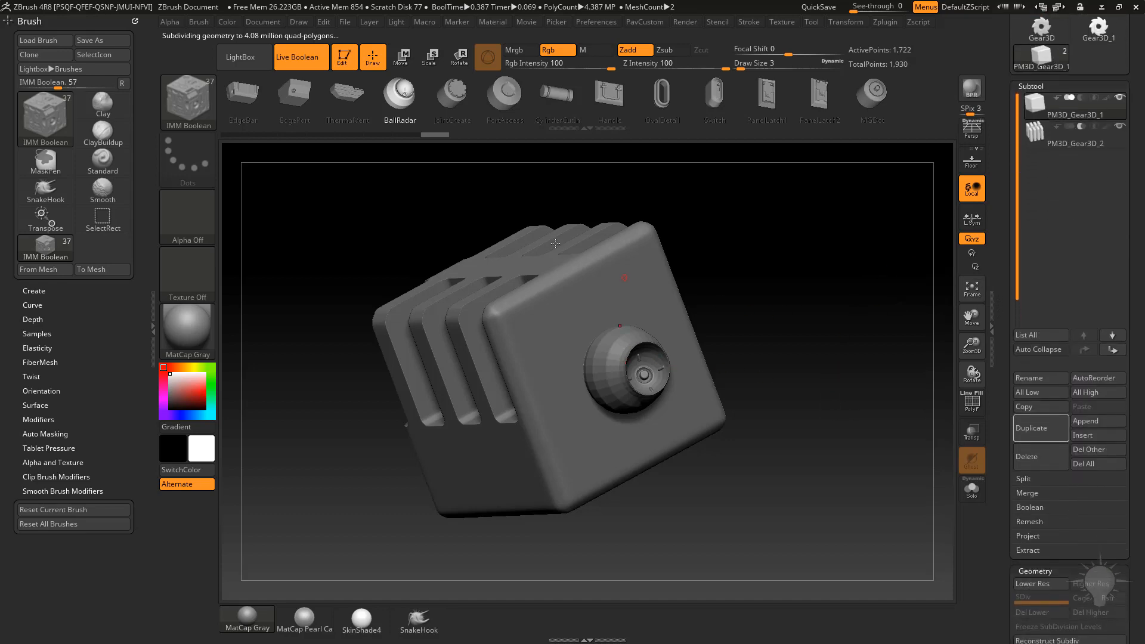
left_click(316, 69)
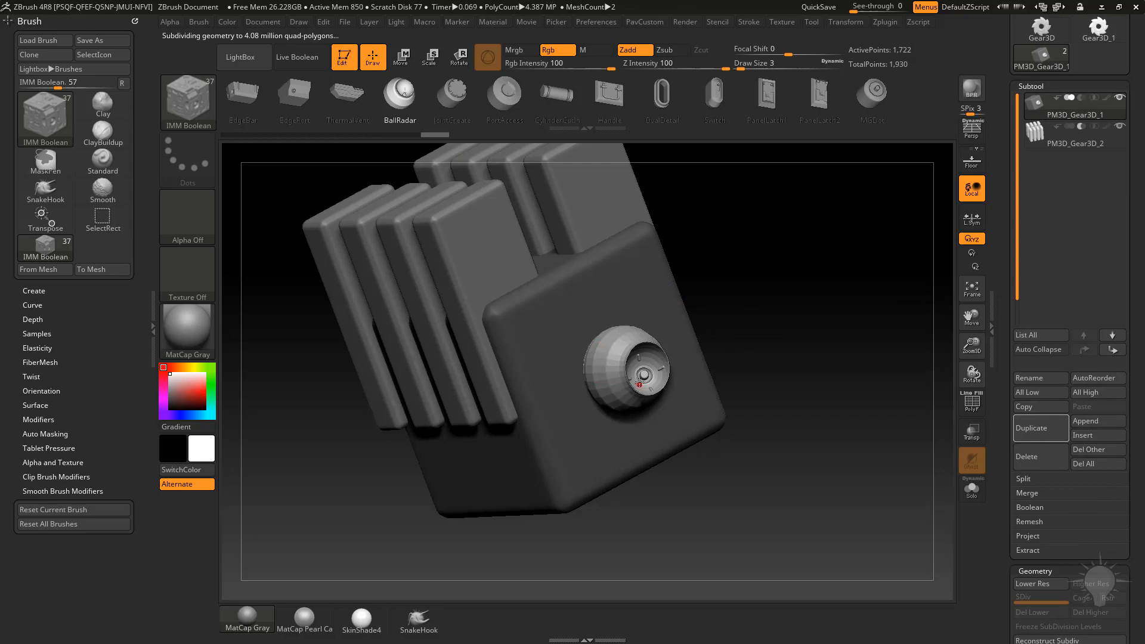
left_click(1024, 478)
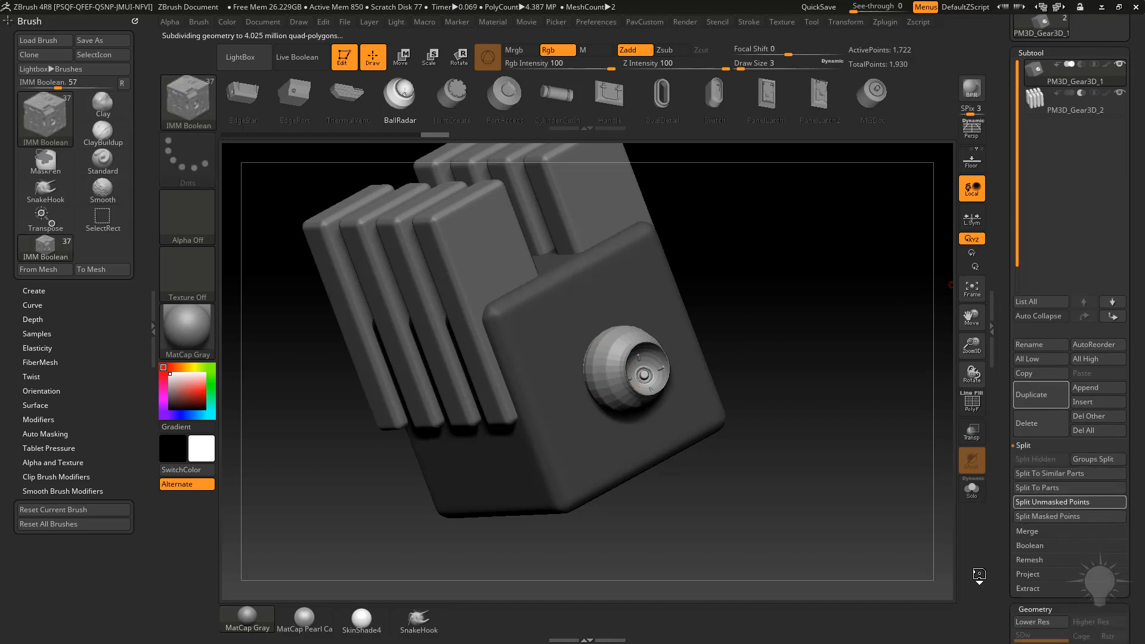
left_click(1068, 502)
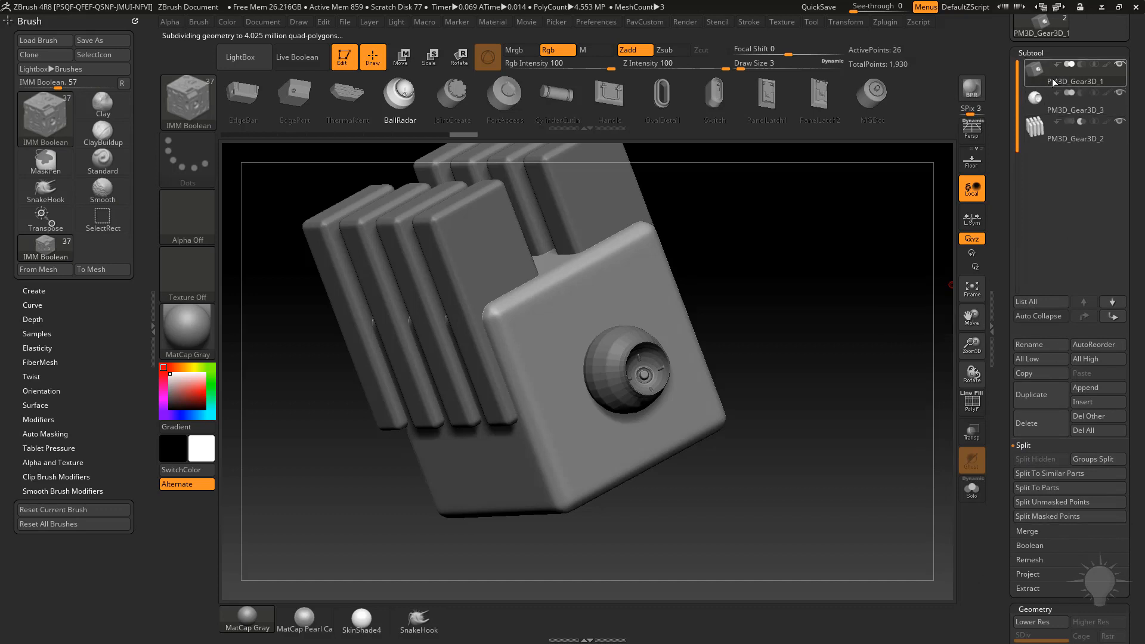
left_click(1064, 114)
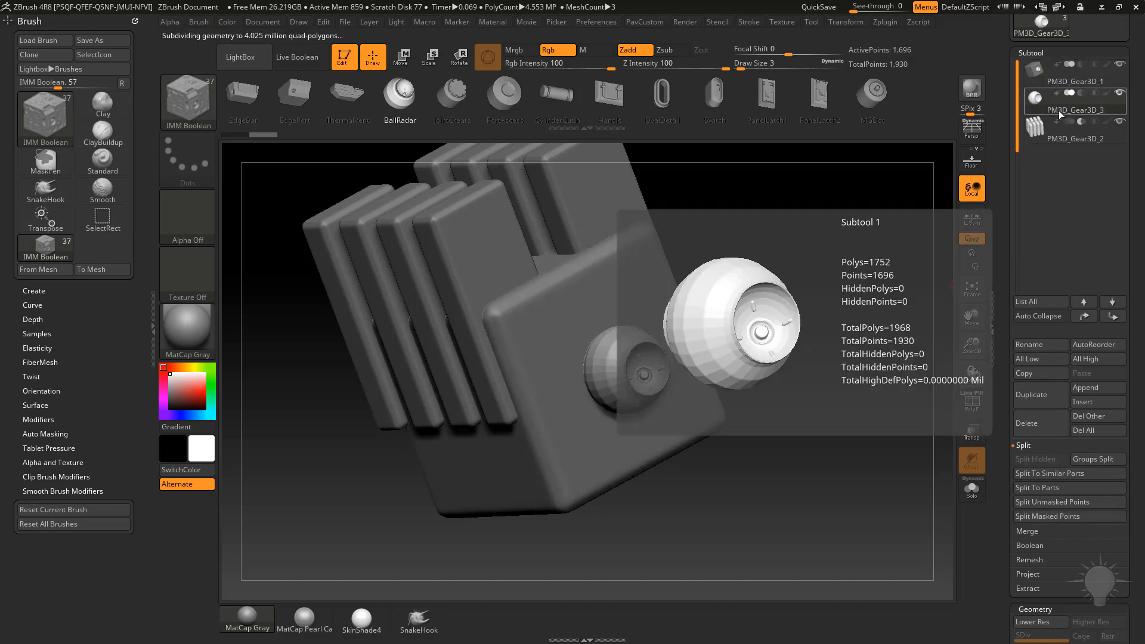
- Smooth the BallRadar subtool with Dynamic Subdivision, setting QGrid to 0 and SmoothSubdiv to 2
left_click_drag(1002, 284, 999, 137)
left_click_drag(884, 245, 973, 465, "alt")
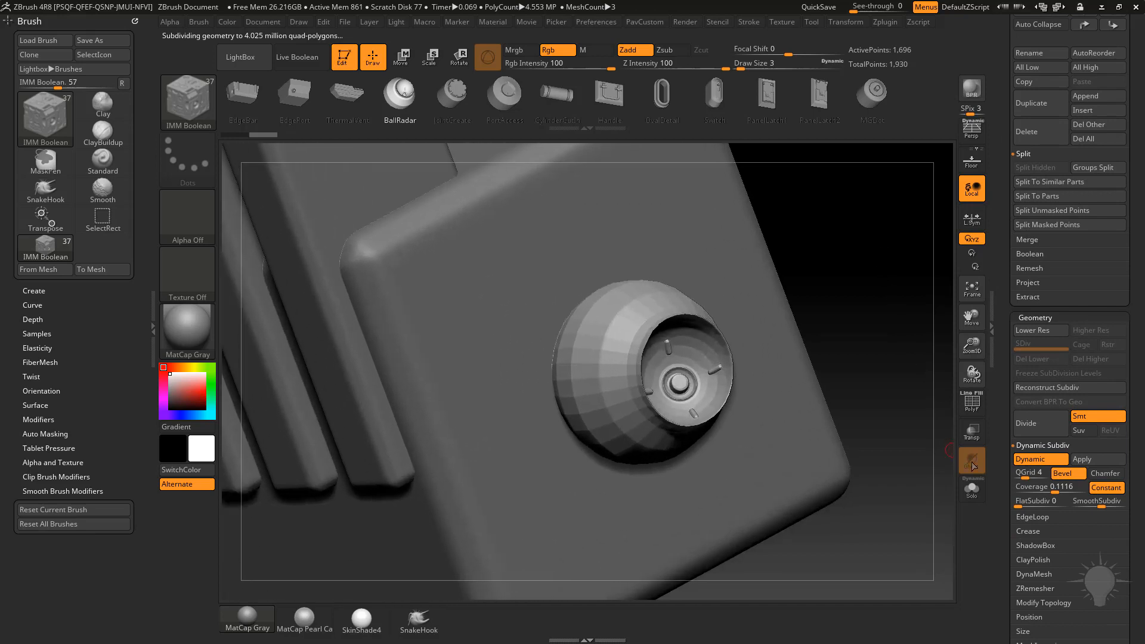
left_click(1017, 477)
left_click(1083, 503)
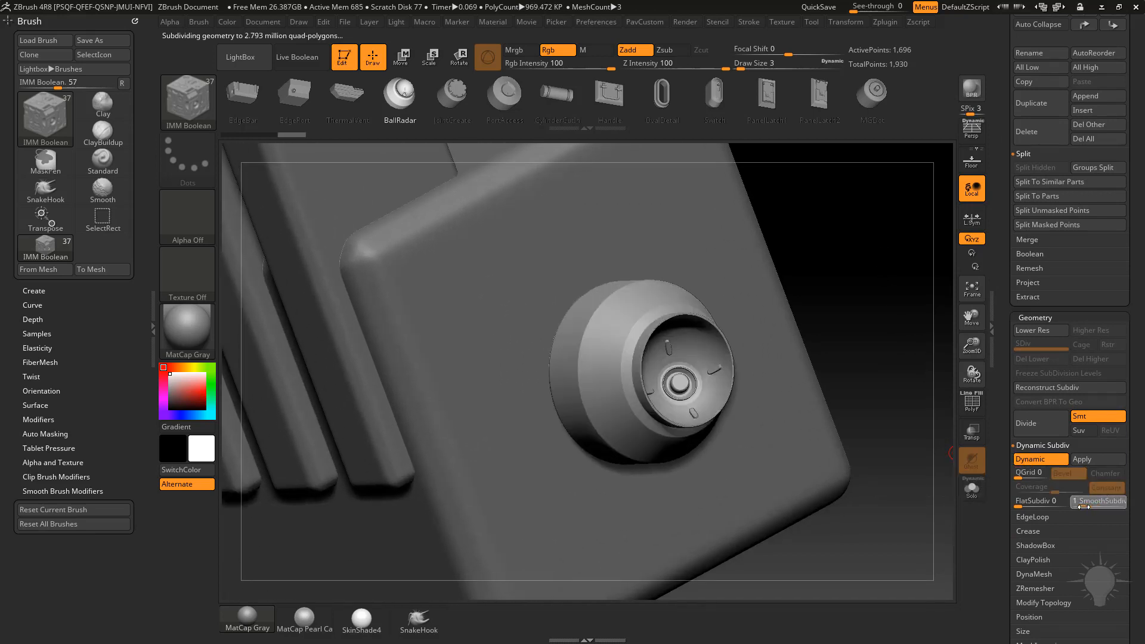
left_click_drag(1085, 504, 1096, 525)
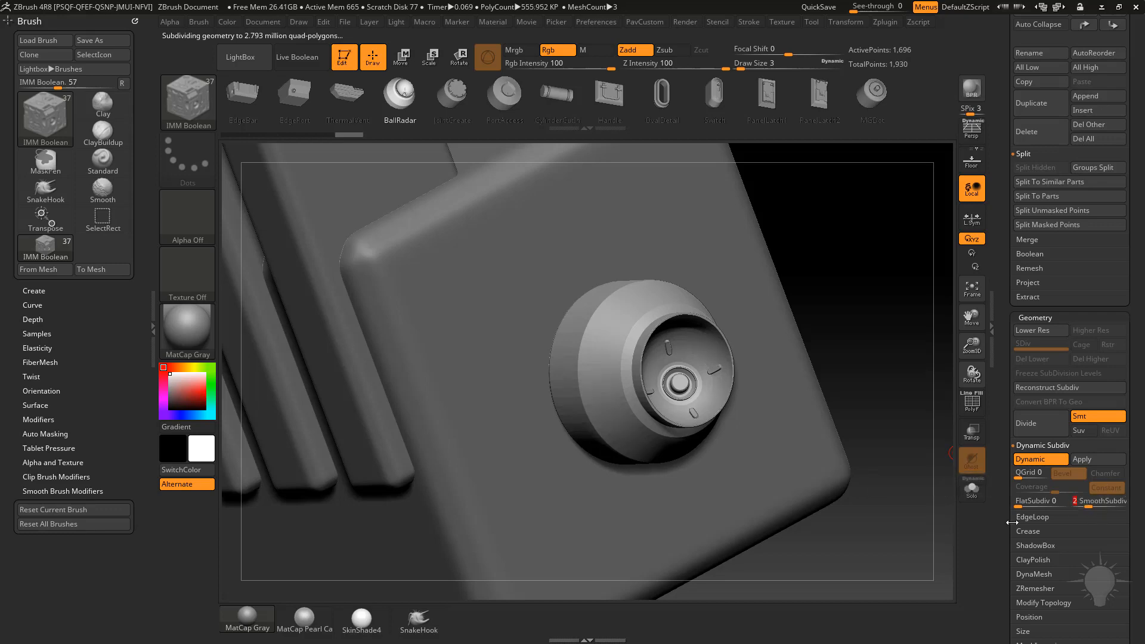
left_click_drag(887, 264, 888, 246, "alt")
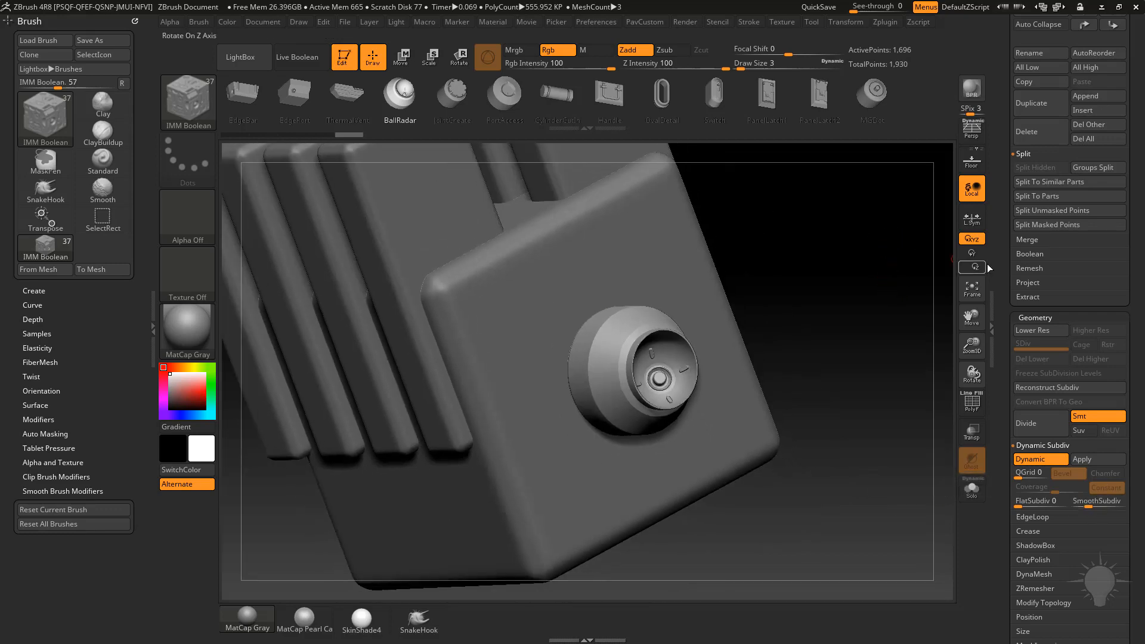
- Set the BallRadar subtool to subtraction and turn Live Boolean back on
left_click_drag(991, 266, 991, 409)
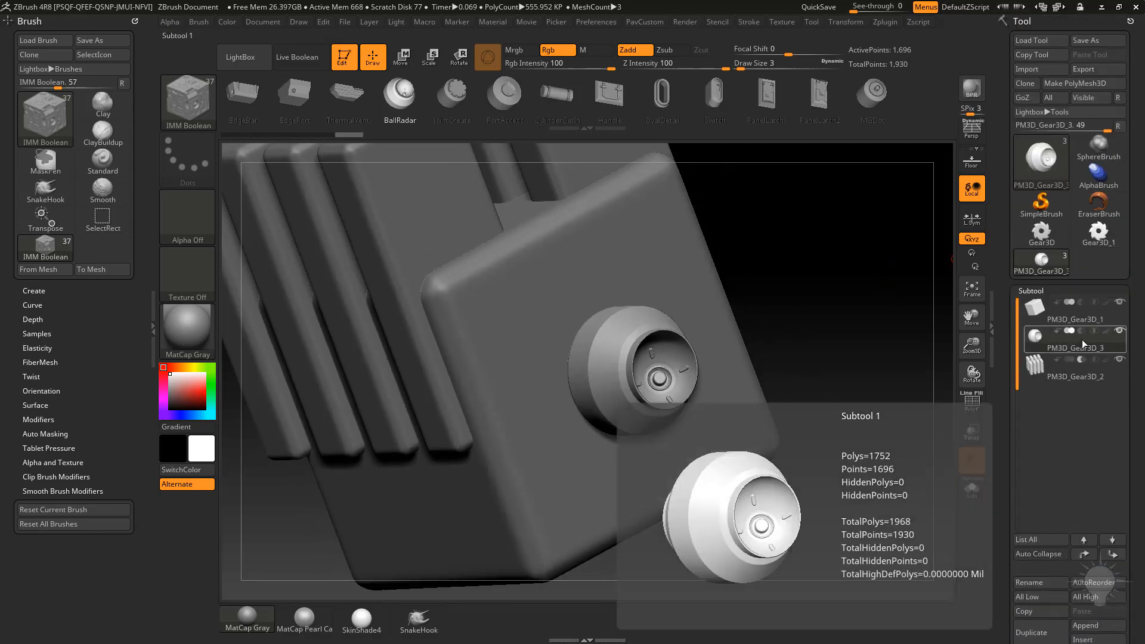
left_click(303, 58)
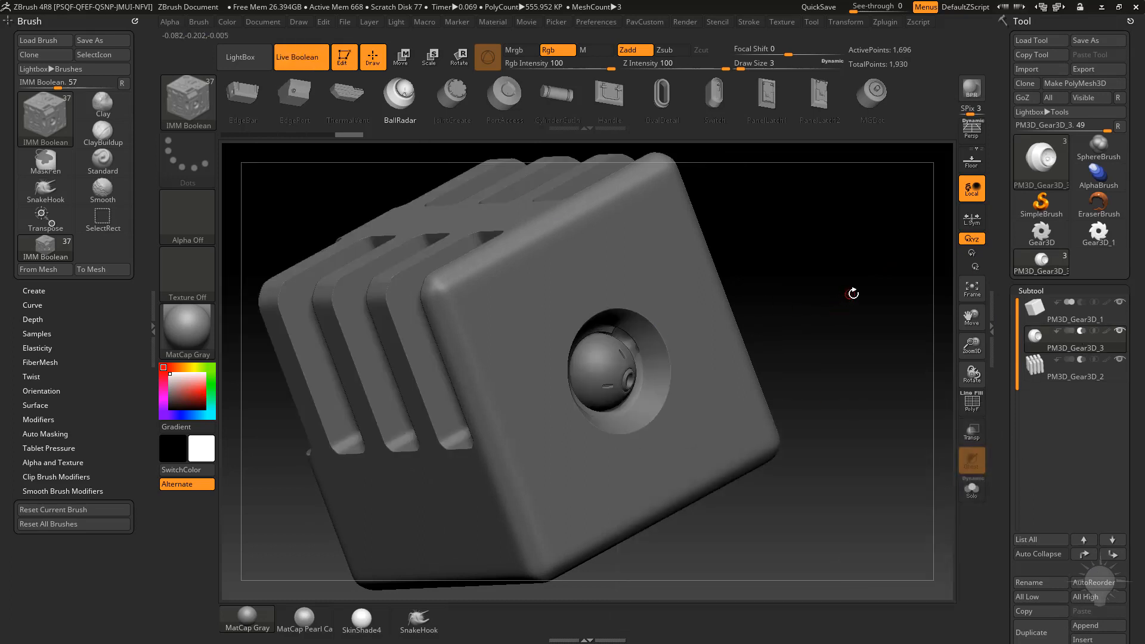
left_click_drag(853, 292, 817, 287)
- Move the subtractive BallRadar subtool along its Z axis with the transform gizmo
key("e")
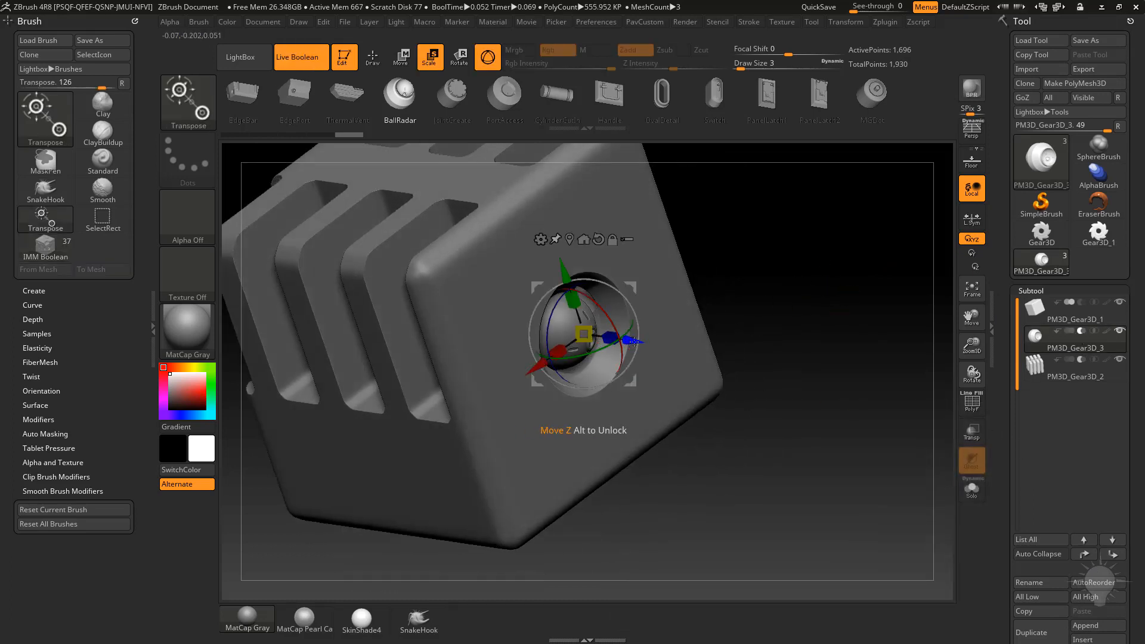
mouse_move(620, 344)
left_mouse_down()
mouse_move(645, 353)
mouse_move(632, 348)
left_mouse_up()
mouse_move(838, 302)
left_mouse_down()
mouse_move(827, 280)
mouse_move(841, 310)
left_mouse_up()
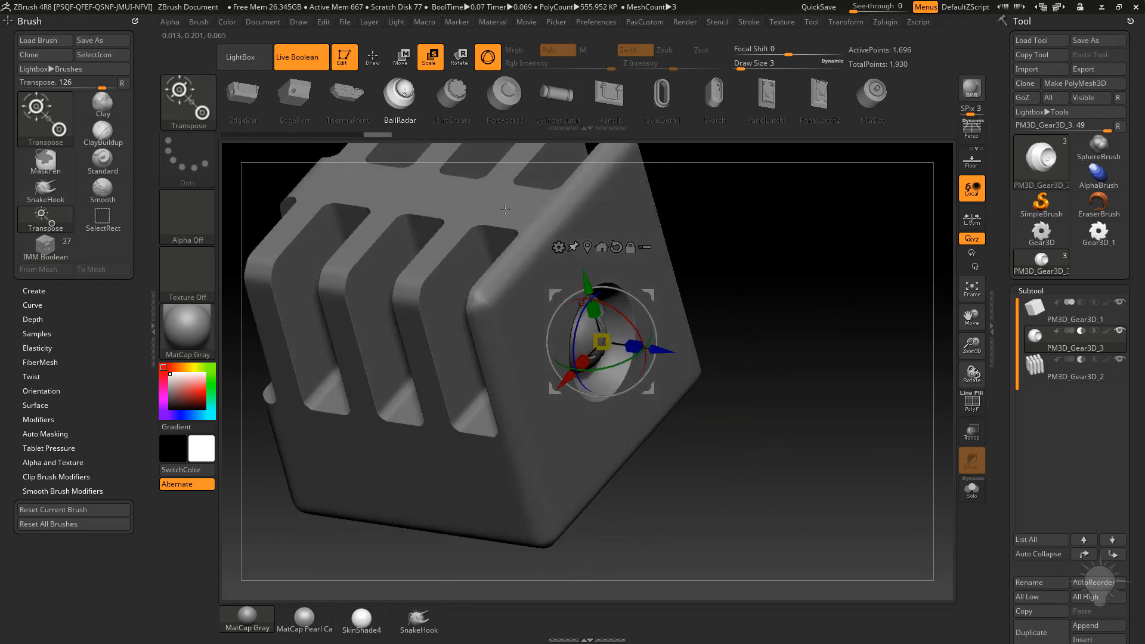
left_click_drag(782, 238, 830, 260, "alt")
- Adjust the slot-cutting PM3D_Gear3D_2 subtool along its Y axis with the transform gizmo
left_click(1079, 380)
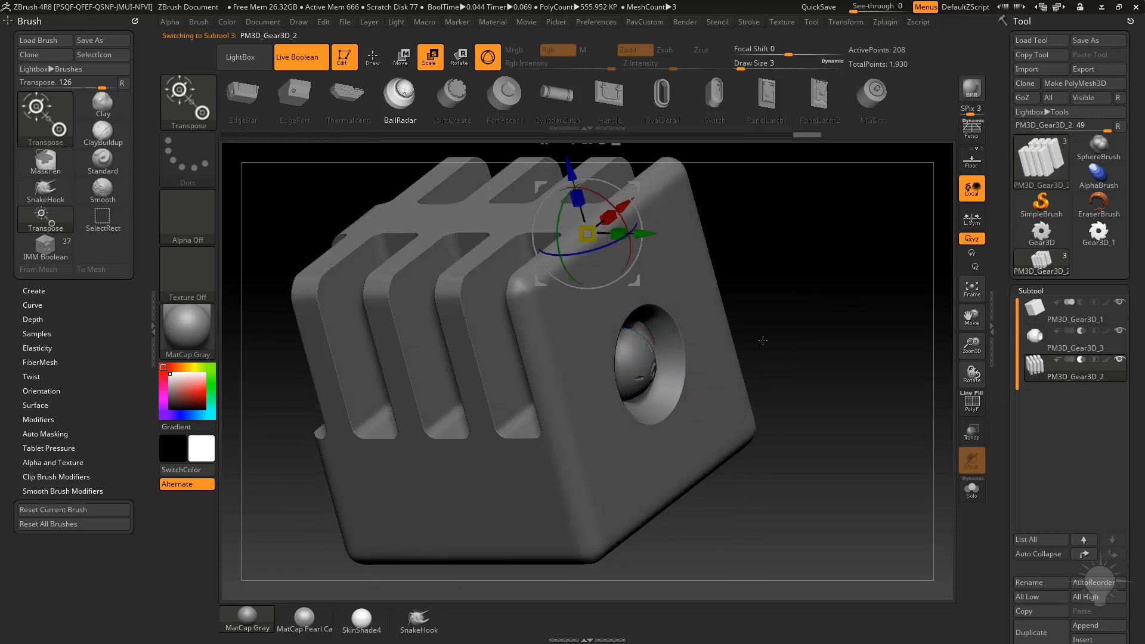
left_click_drag(647, 234, 623, 233)
left_click_drag(914, 285, 901, 264)
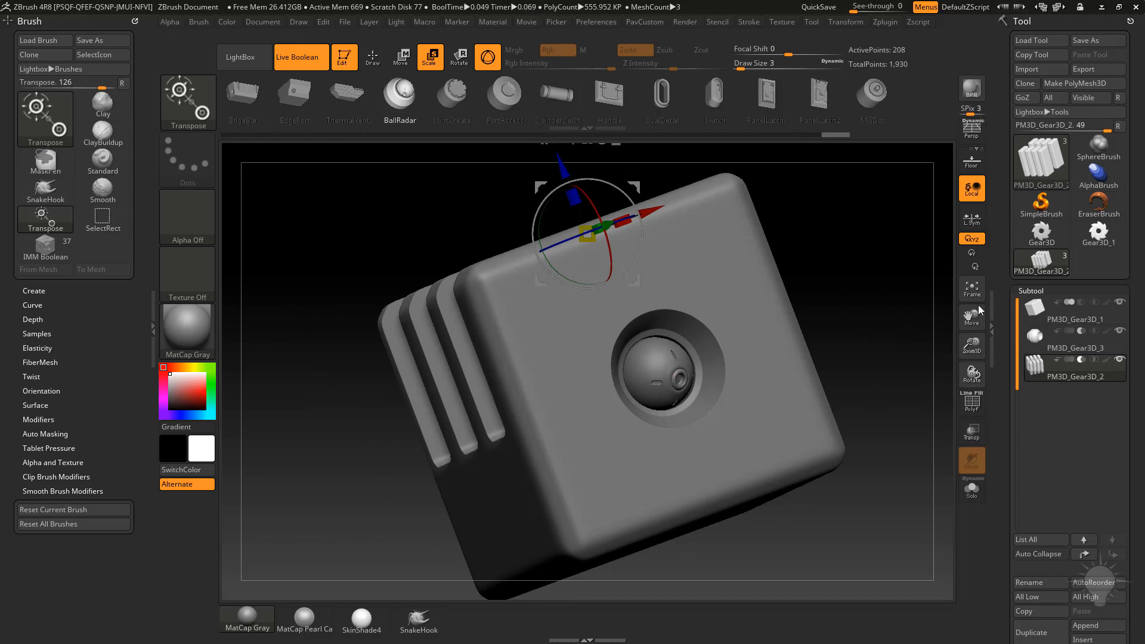
- Delete the BallRadar and slot-cutting subtools, keeping only the PM3D_Gear3D_1 cube
left_click(1082, 349)
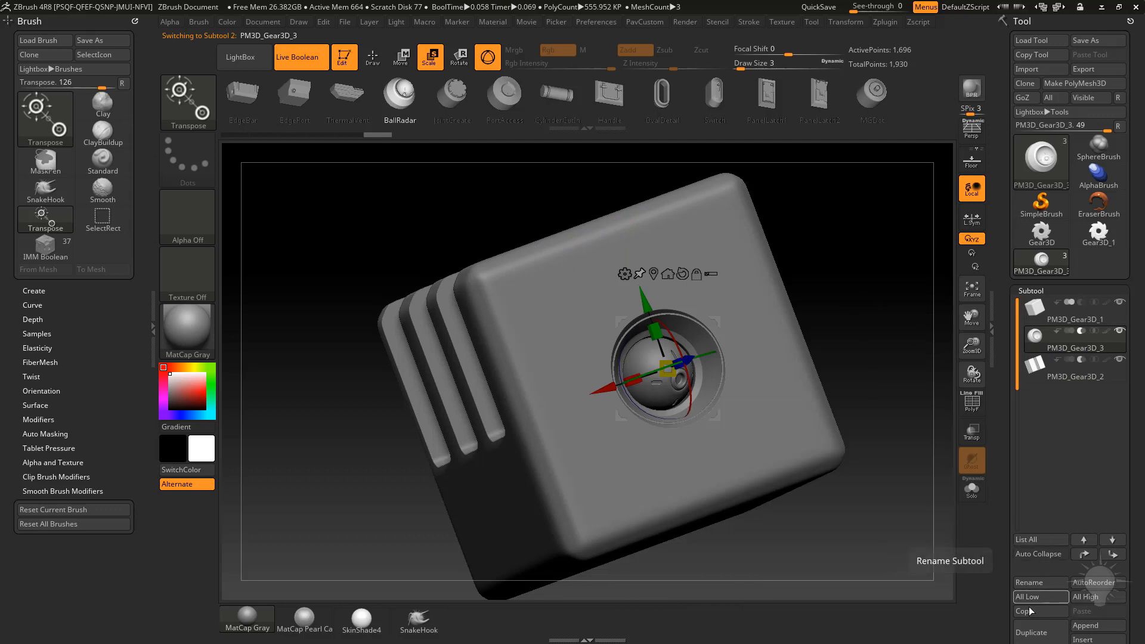
left_click_drag(1008, 589, 1007, 540)
left_click(1021, 614)
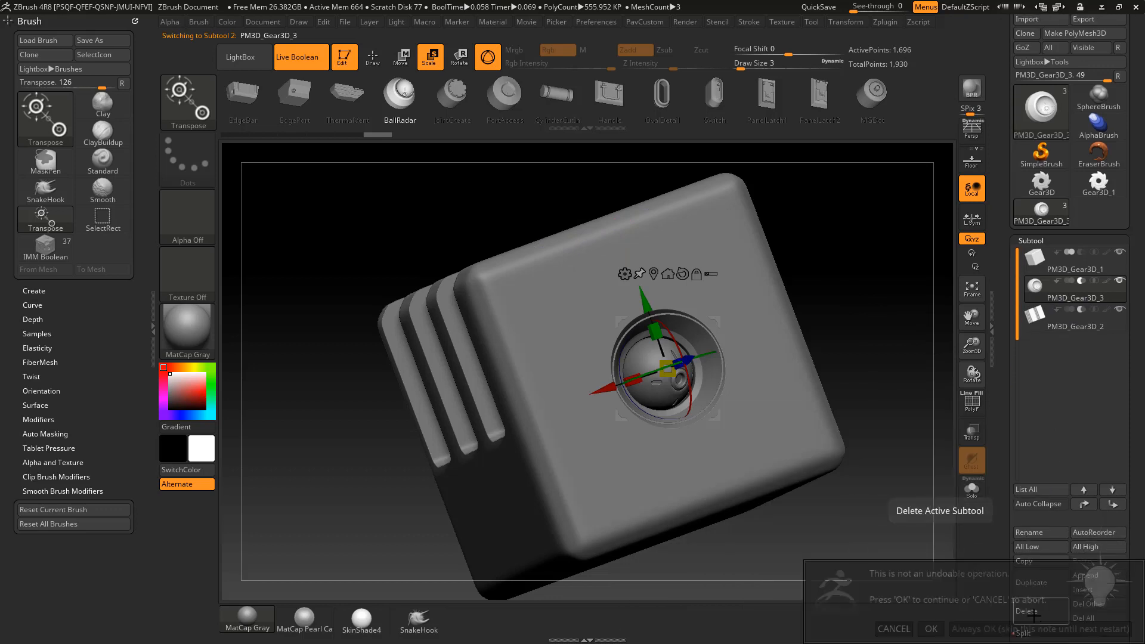
left_click(1014, 629)
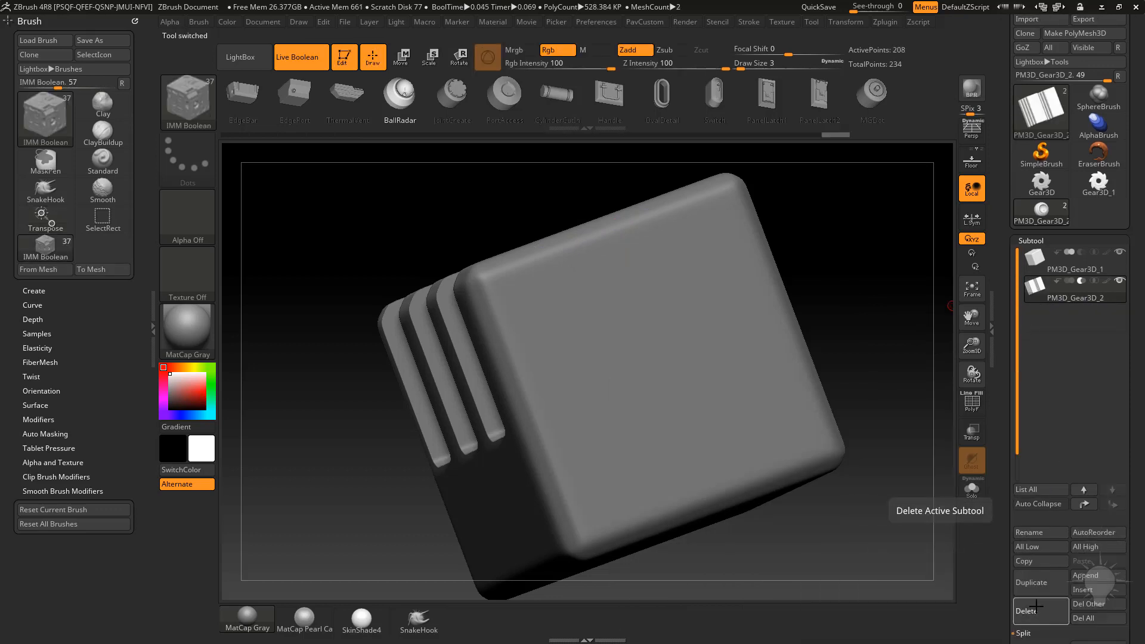
left_click(1037, 606)
- Insert a Sphere3D as a new subtool beneath the cube subtool
left_click_drag(843, 258, 882, 272, "alt")
left_click_drag(882, 272, 850, 271)
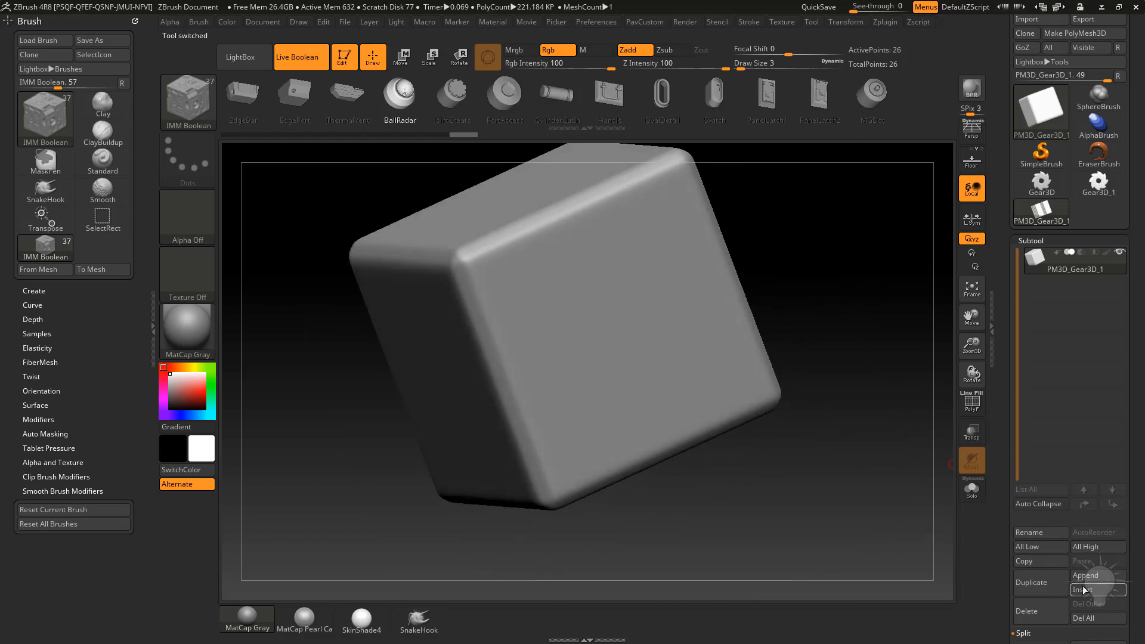
left_click(1084, 590)
left_click(571, 445)
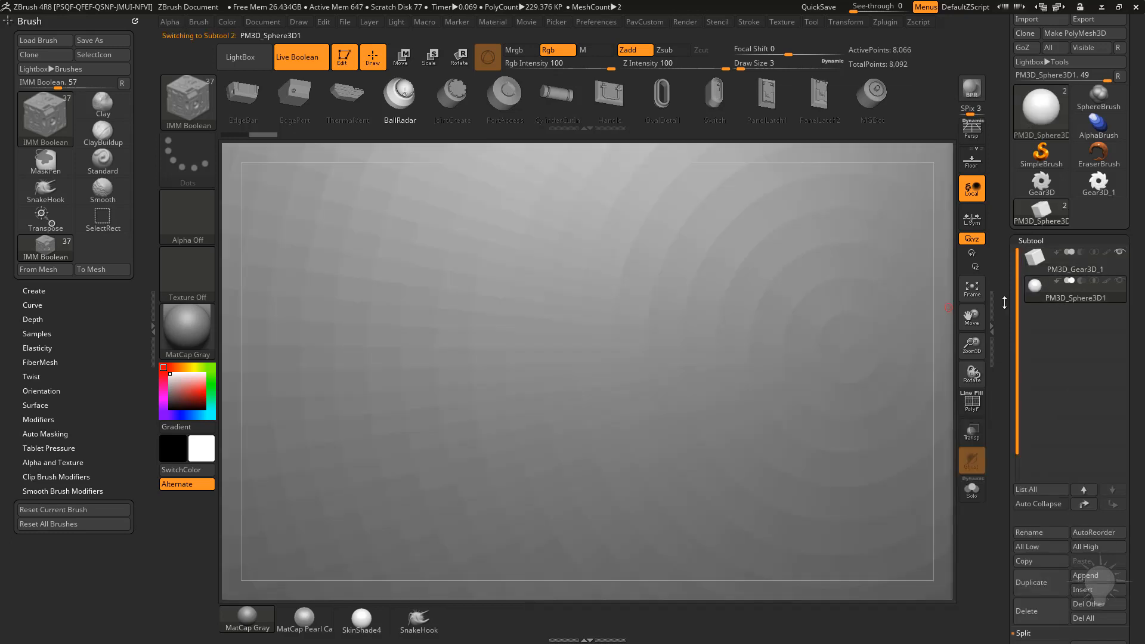
left_click_drag(948, 310, 831, 312, "alt")
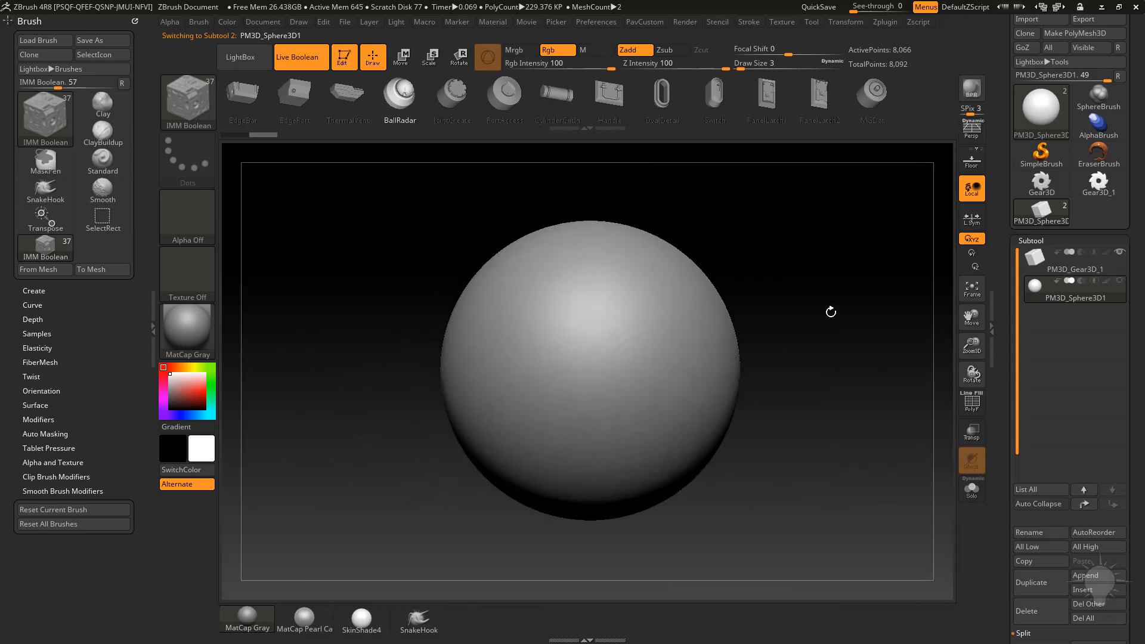
left_click_drag(828, 262, 850, 275)
- Shrink the sphere with the Size deformation until it fits well inside the cube, using transparency to see it
left_click_drag(1008, 392, 1009, 182)
left_click(1032, 454)
mouse_move(1066, 412)
left_mouse_down()
mouse_move(1008, 410)
mouse_move(1050, 410)
left_mouse_up()
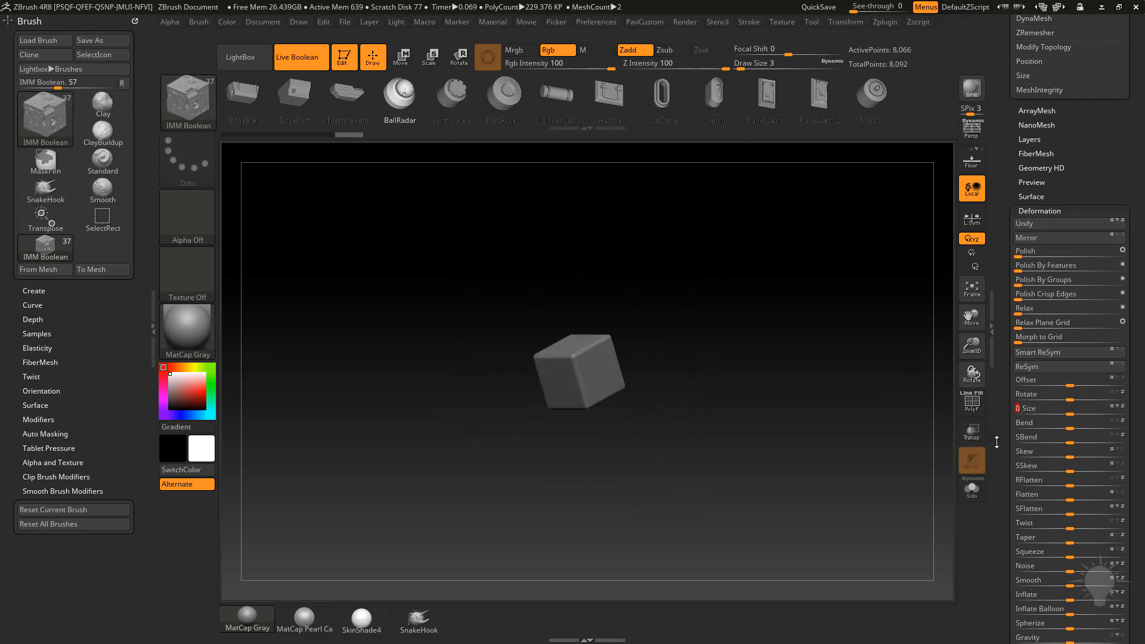
left_click(973, 432)
right_click_drag(780, 332, 811, 394, "ctrl")
left_click_drag(1062, 410, 1016, 408)
left_click_drag(1010, 319, 1008, 465)
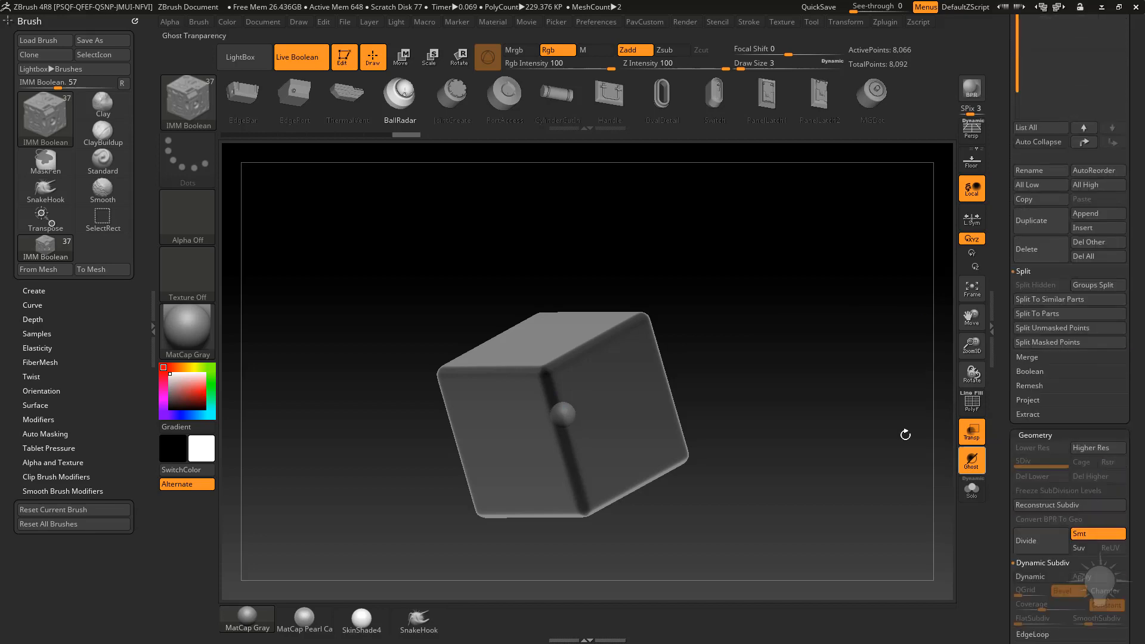
- Set the sphere subtool to subtraction and turn off transparency
left_click_drag(1002, 263, 1000, 375)
left_click_drag(759, 334, 664, 326)
left_click(967, 440)
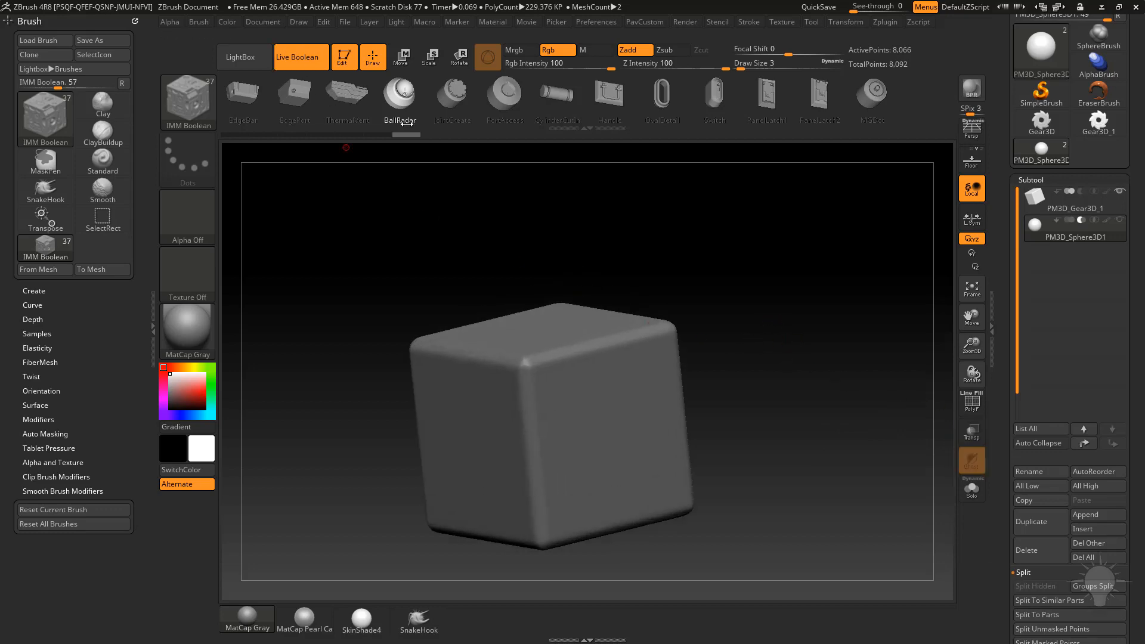
- Choose the RingDesign insert of the IMM Boolean brush and cut it into the cube's top face
mouse_move(762, 301)
left_mouse_down()
mouse_move(757, 285)
mouse_move(780, 296)
left_mouse_up()
key("b")
key("i")
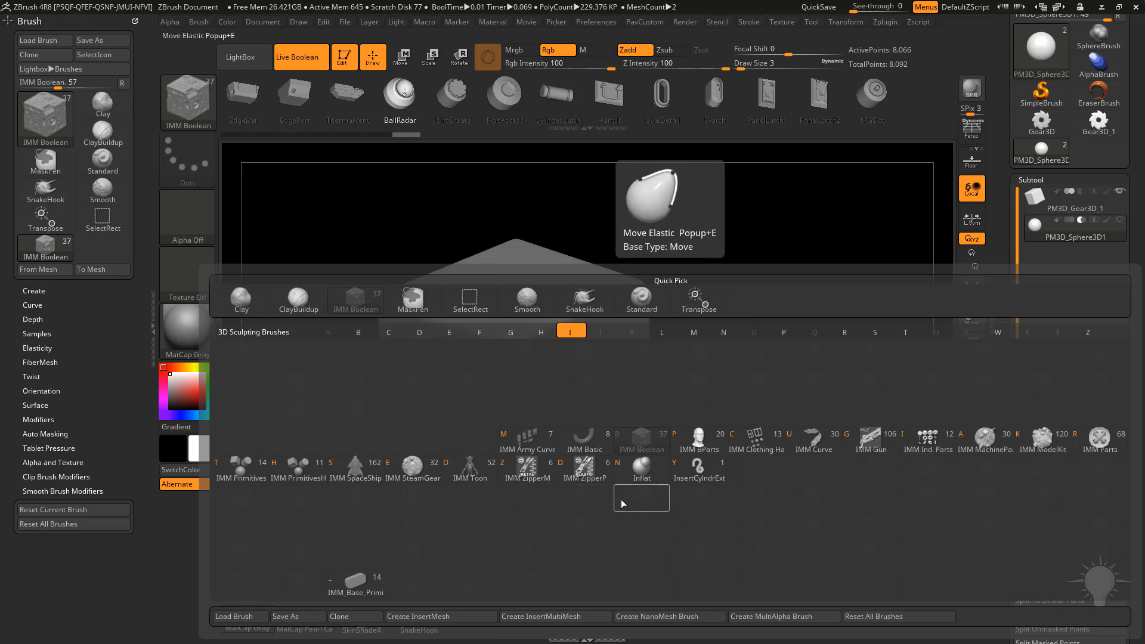
left_click(642, 441)
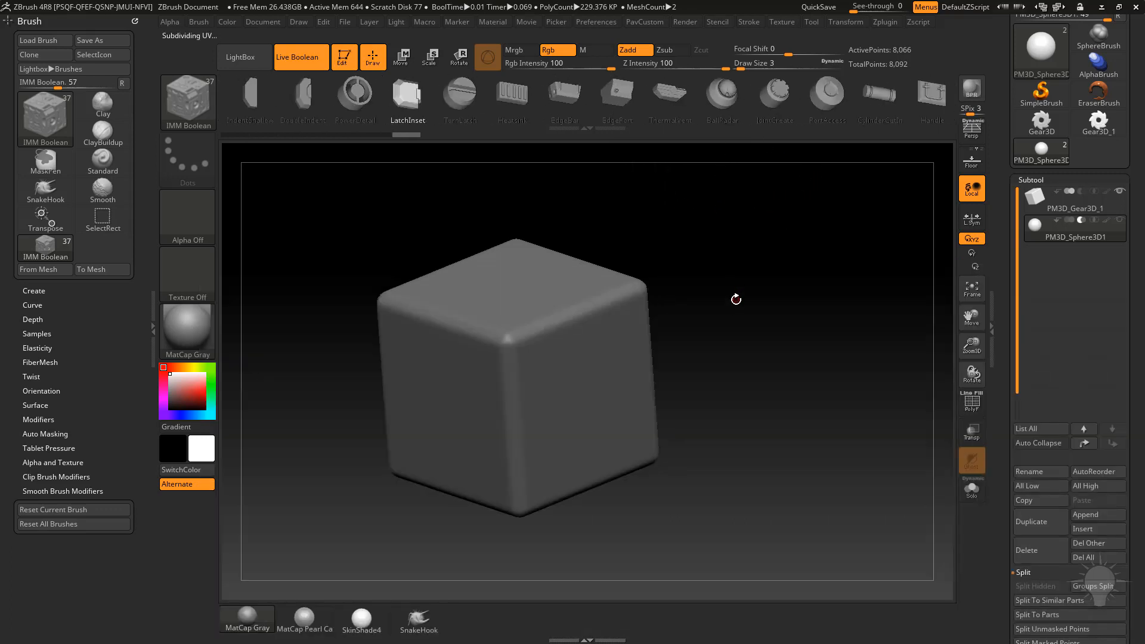
key("m")
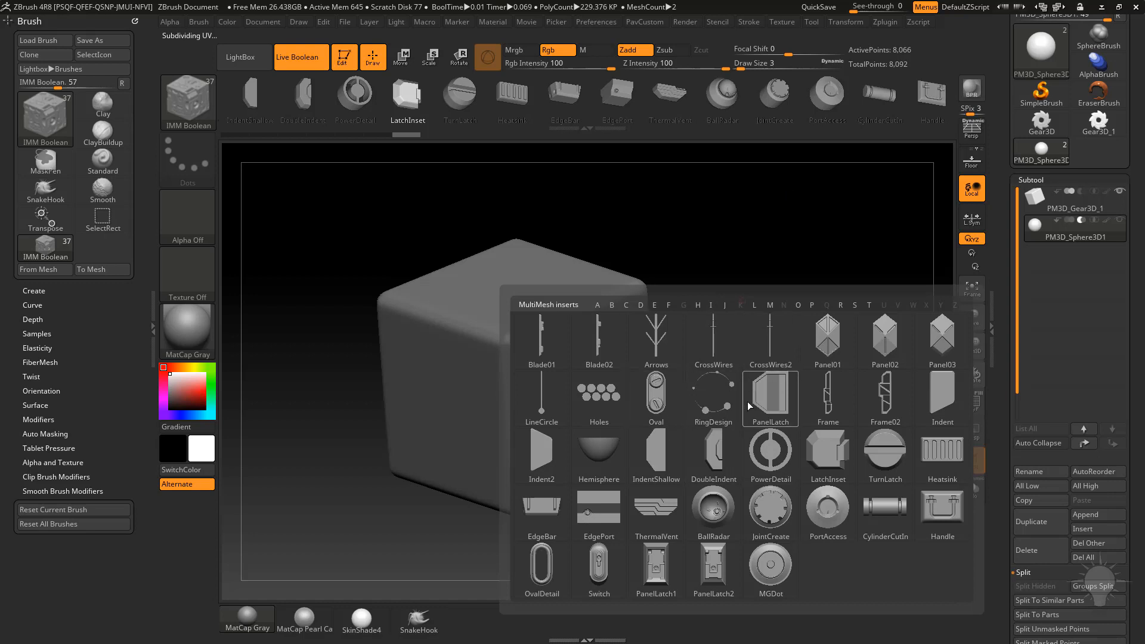
left_click(719, 402)
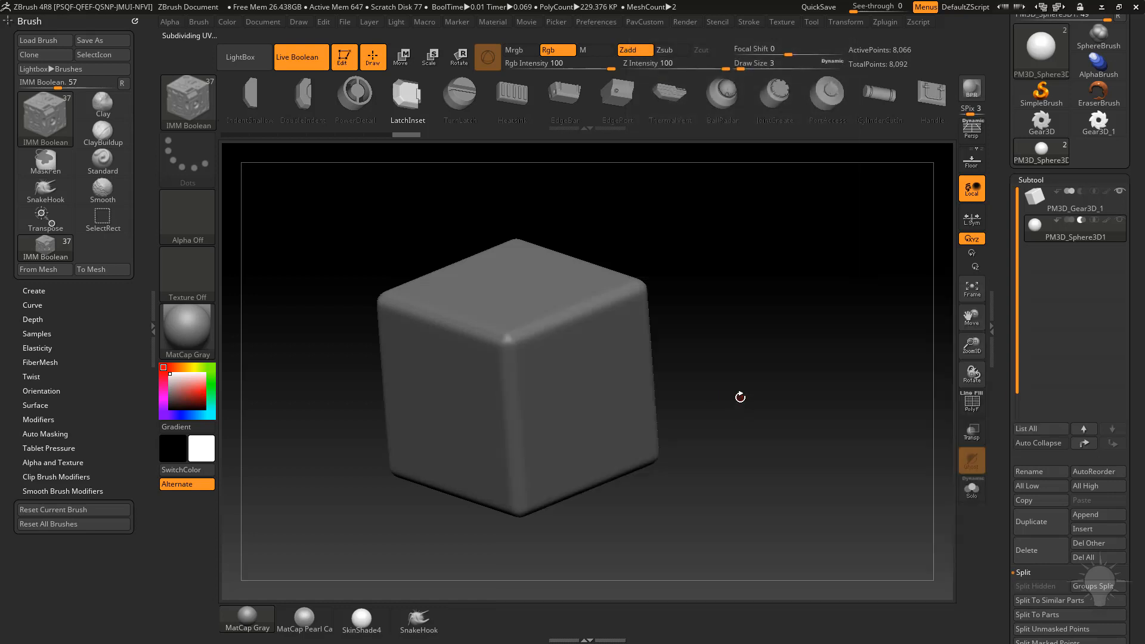
left_click_drag(757, 223, 799, 290)
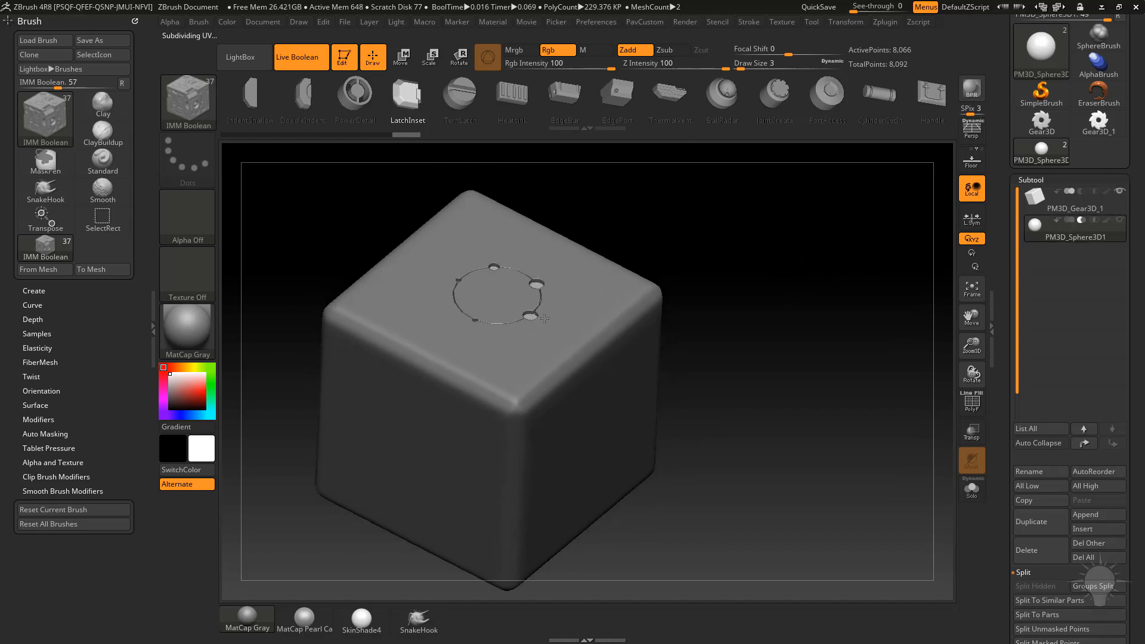
left_click_drag(544, 318, 562, 329)
left_click_drag(743, 355, 723, 316)
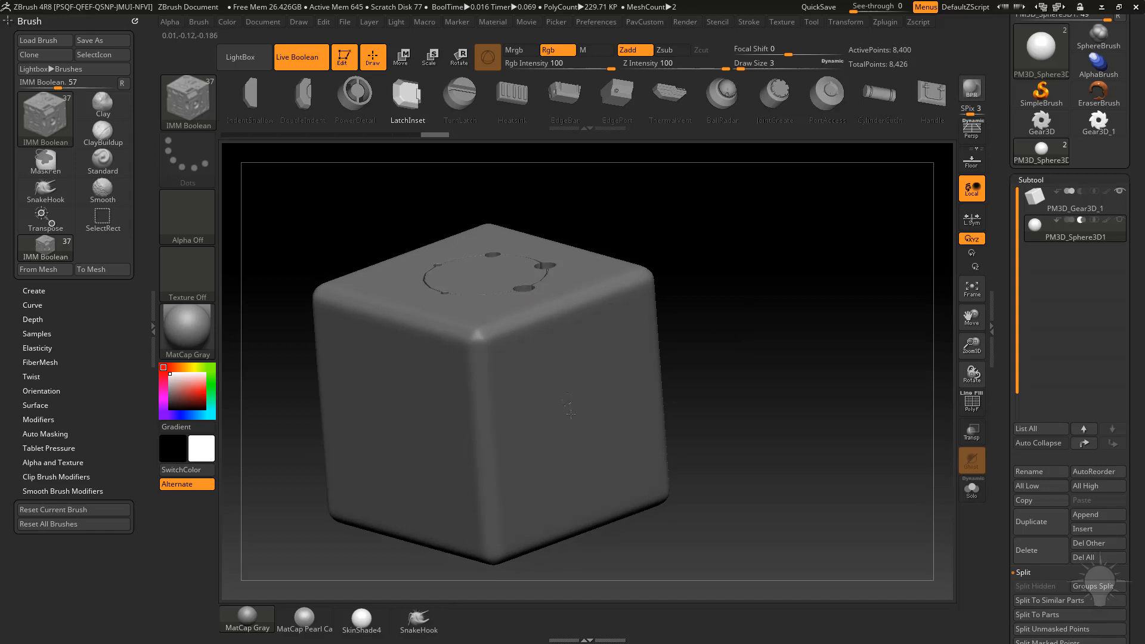
- Cut the RingDesign insert into two more side faces of the cube and check the insert subtool in Solo
left_click_drag(571, 414, 598, 433)
left_click_drag(729, 412, 631, 355)
left_click_drag(696, 326, 744, 346)
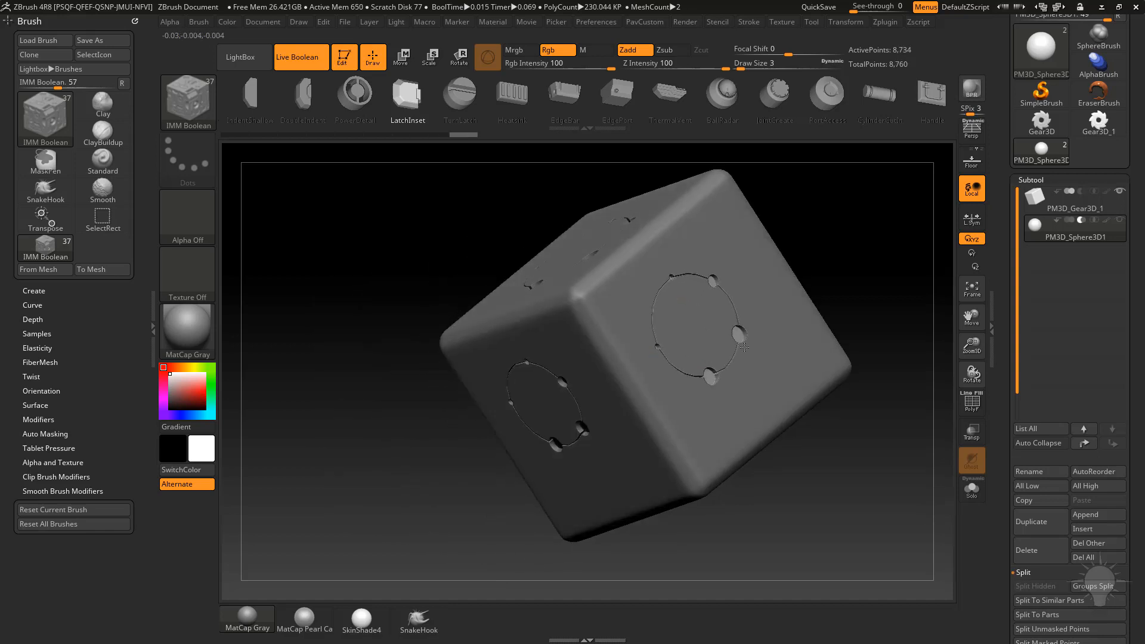
left_click_drag(902, 272, 821, 279, "alt")
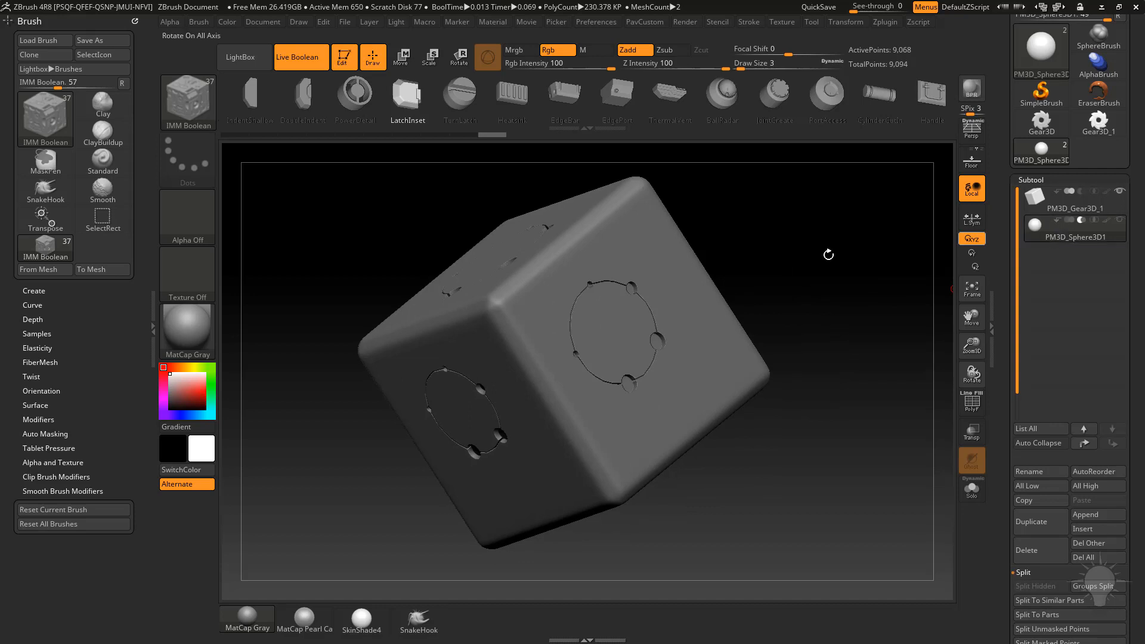
left_click_drag(825, 253, 793, 284)
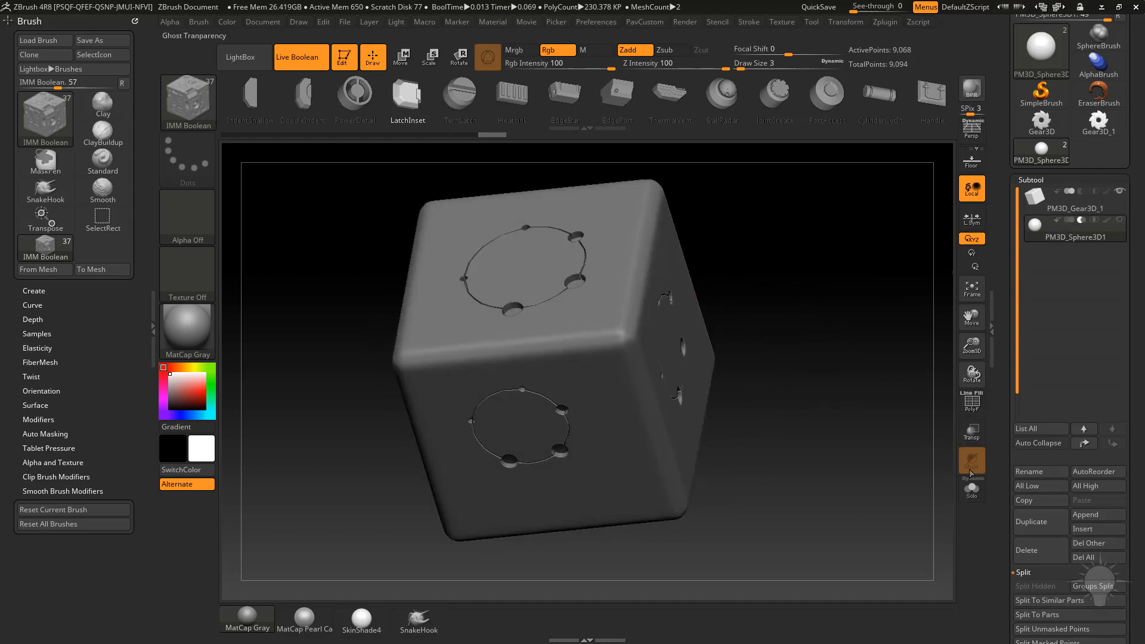
left_click(972, 489)
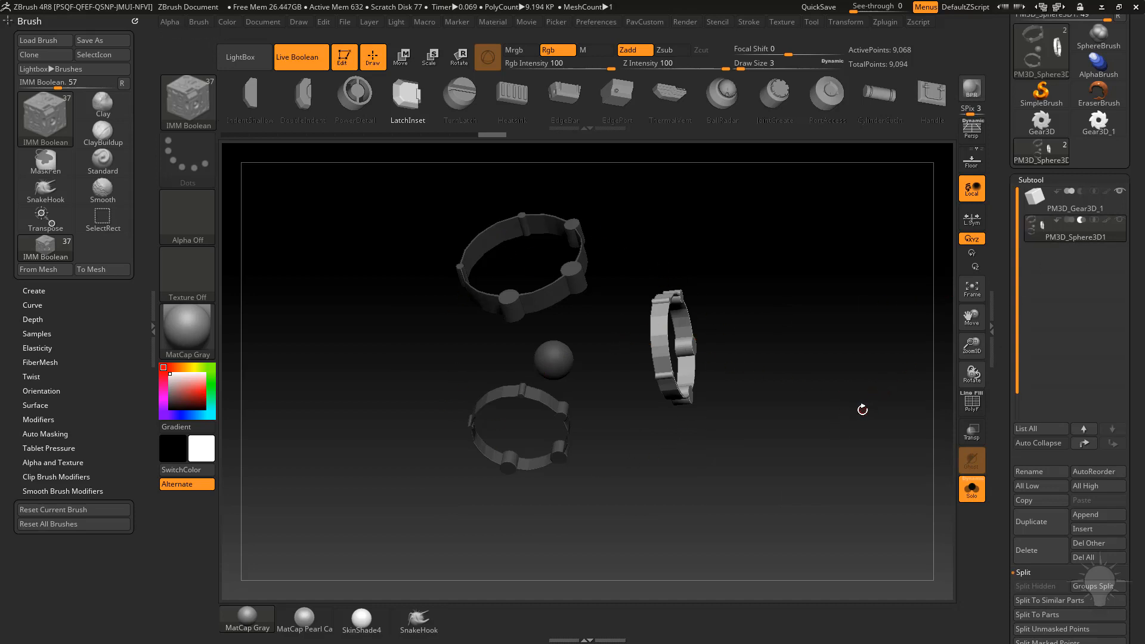
left_click(974, 491)
- Turn on Dynamic Subdiv for the subtractive insert subtool to smooth the ring cutouts
left_click_drag(877, 368, 934, 431, "alt")
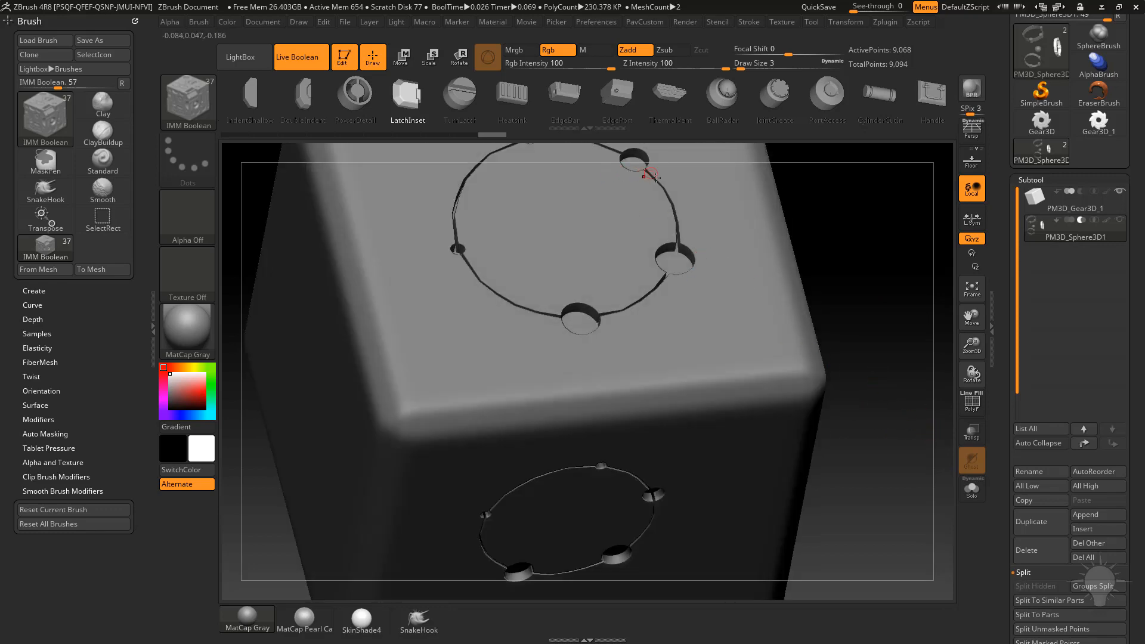
scroll(1039, 336, "down", 10)
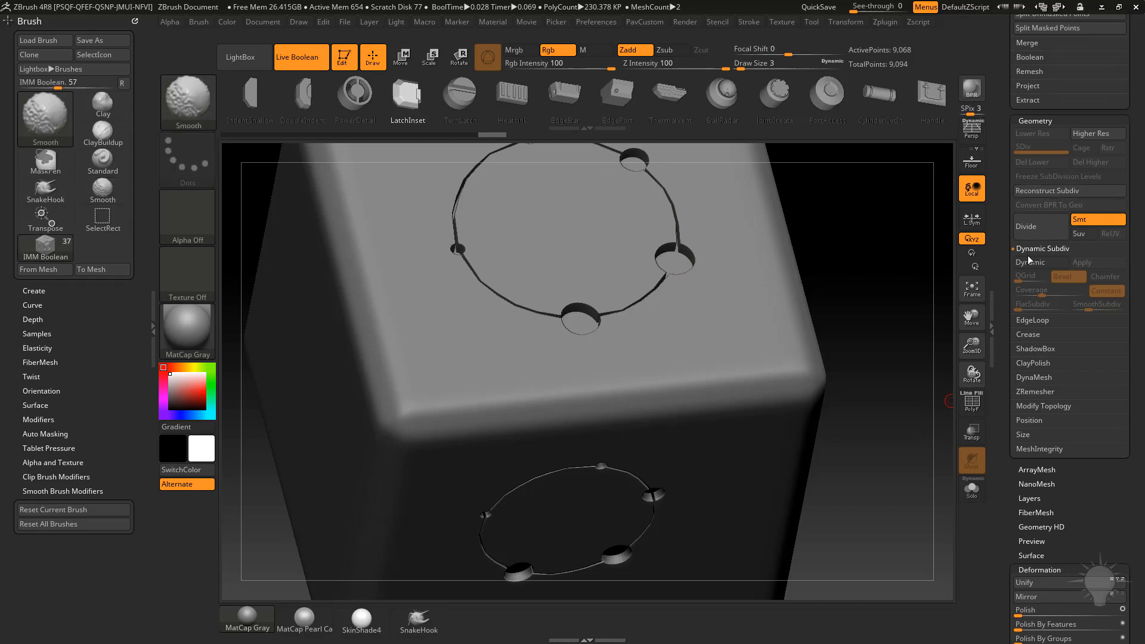
left_click(1032, 262)
left_click(1040, 276)
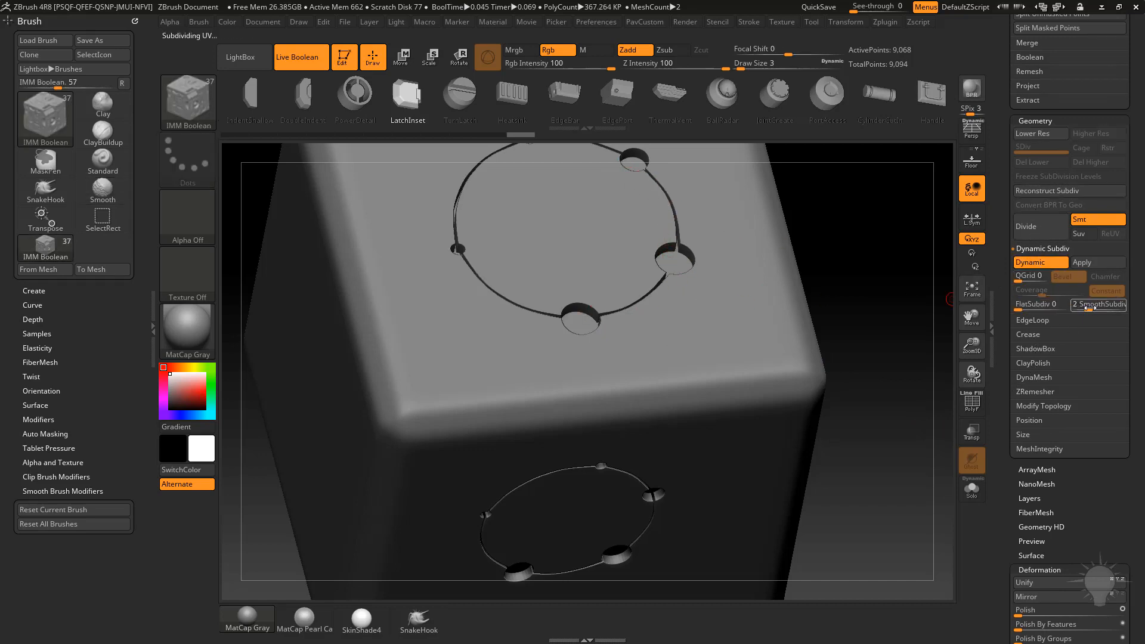
left_click_drag(1001, 250, 994, 409)
- Place a small PowerDetail insert beside the ring cutout, near the edge of the cube's side face, and bring up its gizmo
mouse_move(833, 313)
left_mouse_down()
mouse_move(847, 284)
mouse_move(760, 237)
mouse_move(703, 270)
left_mouse_up()
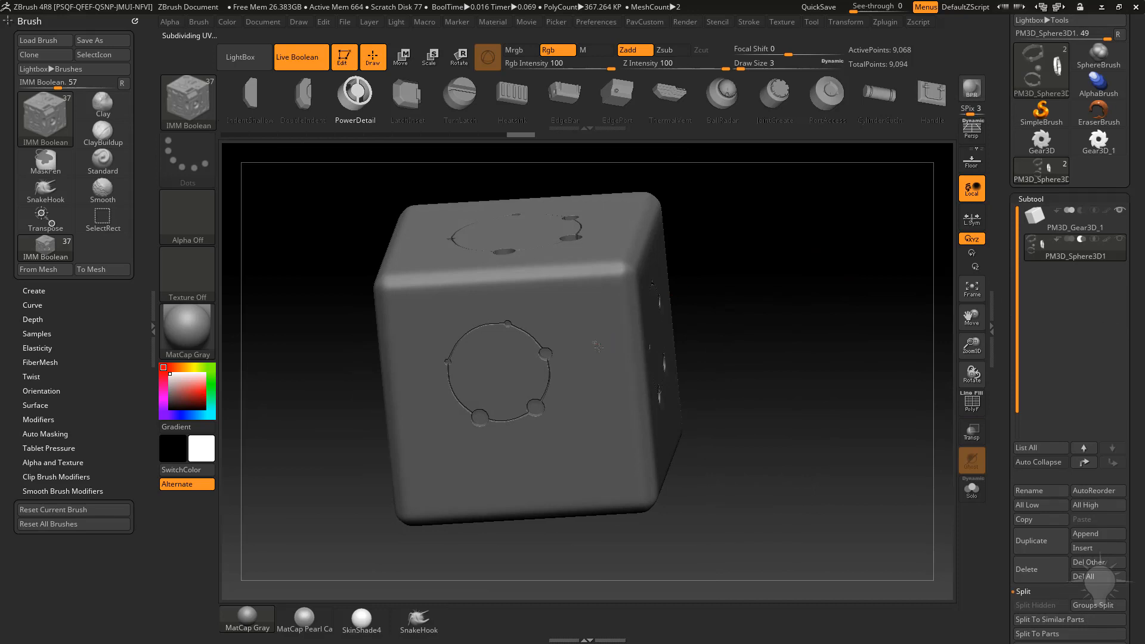
left_click_drag(598, 347, 615, 363)
left_click_drag(732, 358, 813, 361)
key("e")
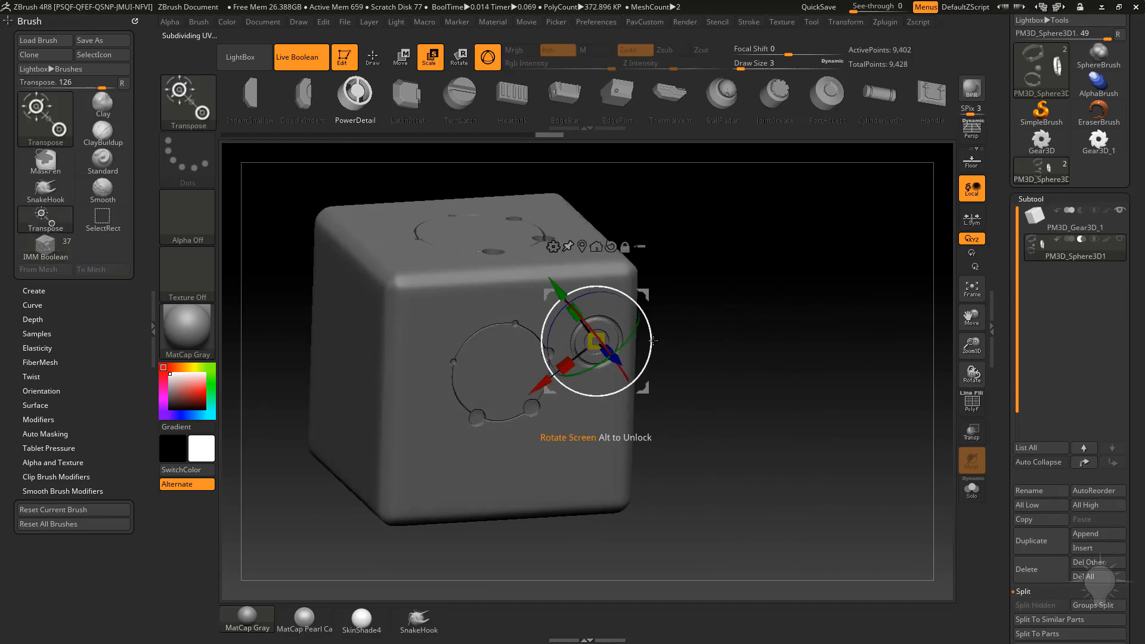
left_click_drag(669, 343, 618, 368)
left_click_drag(743, 346, 721, 335)
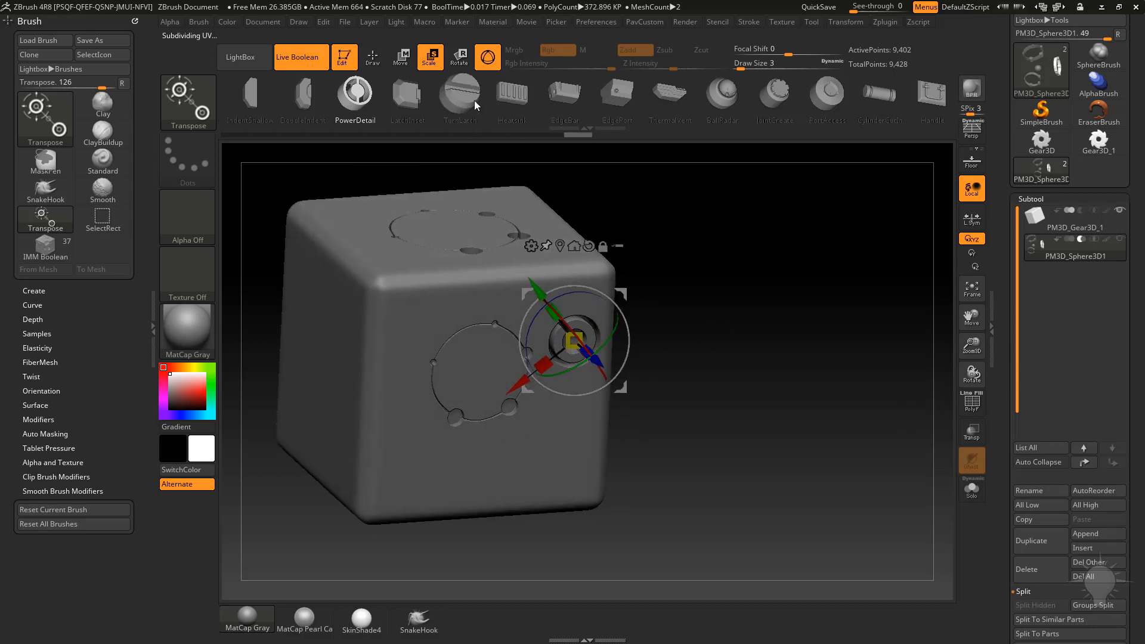
- Replace the newly placed PowerDetail insert with the Holes insert from the IMM Boolean brush
left_click_drag(356, 100, 600, 107)
left_click_drag(490, 97, 512, 108)
left_click_drag(760, 268, 716, 291)
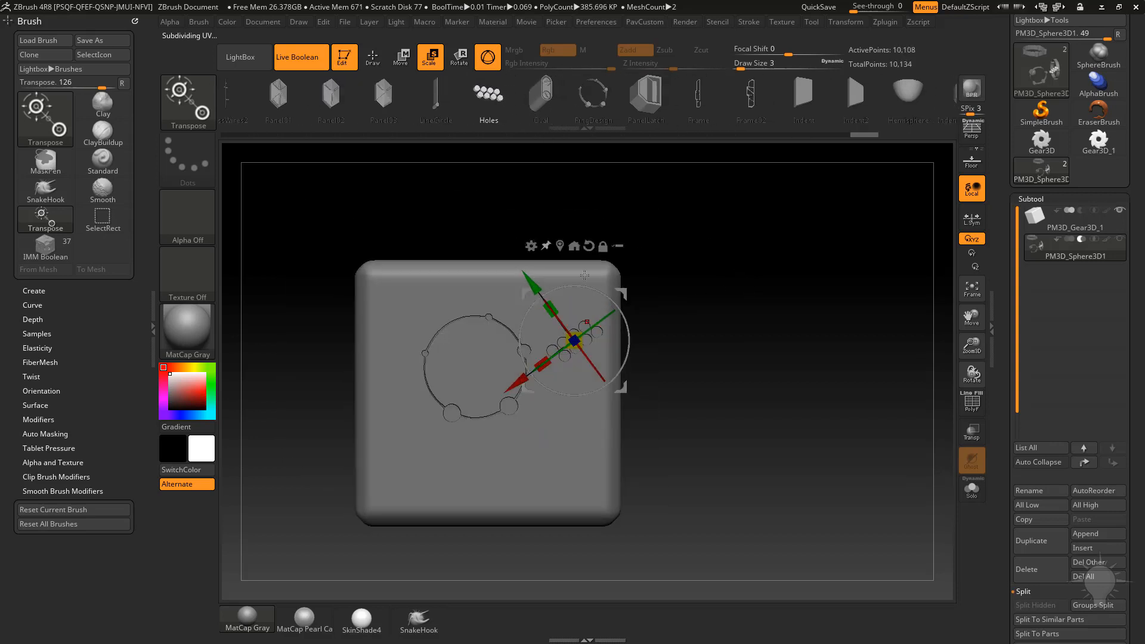
- Reset the gizmo's orientation and move the Holes insert up near the face's upper corner, undoing the extra copy
left_click_drag(585, 275, 546, 295)
left_click(589, 246, "alt")
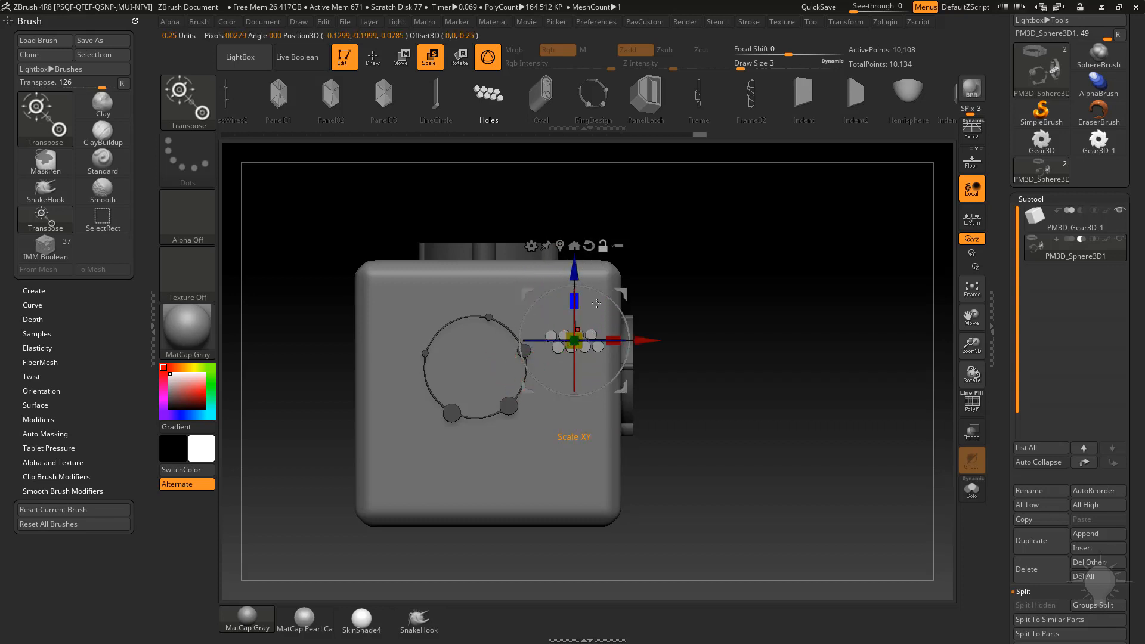
mouse_move(591, 270)
left_mouse_down()
mouse_move(589, 236)
mouse_move(575, 270)
left_mouse_up()
left_click(305, 58)
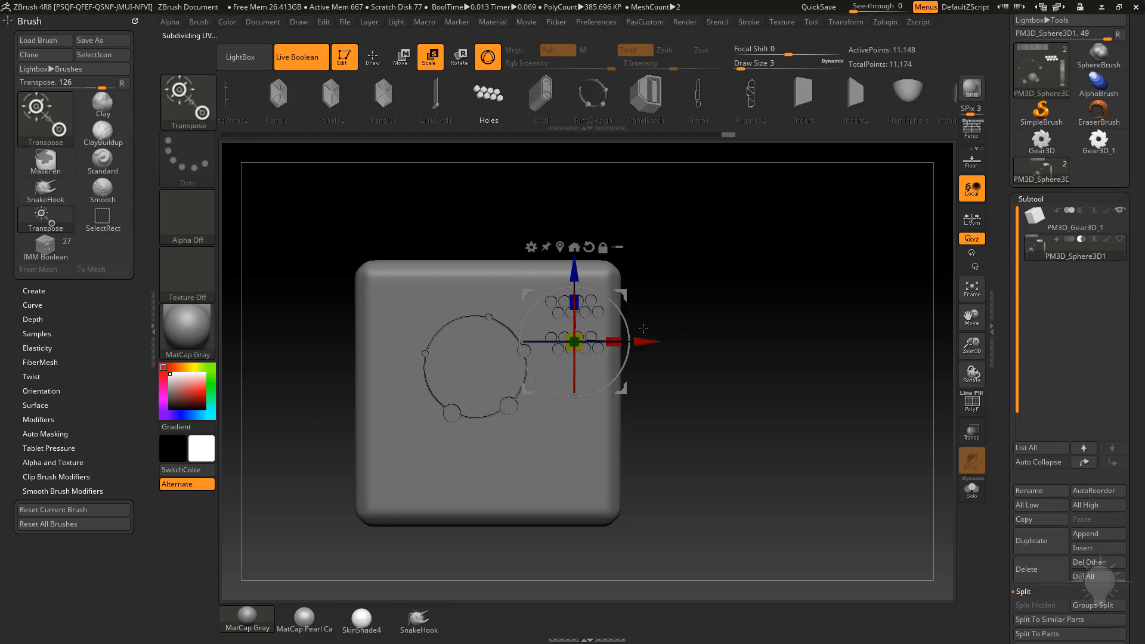
key("ctrl+z")
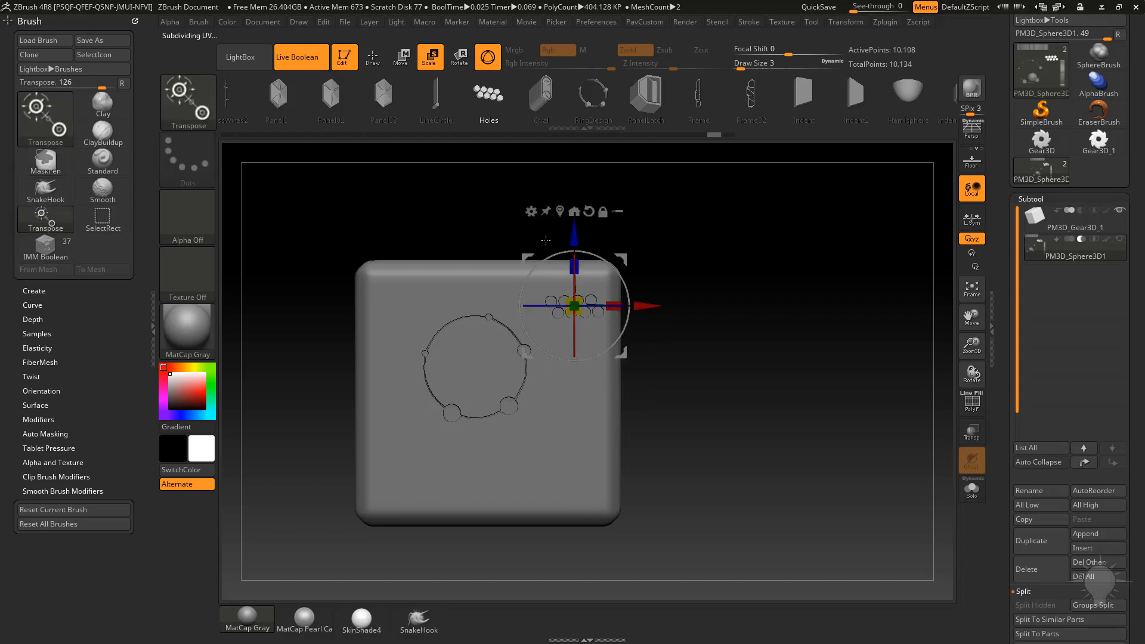
left_click(547, 211)
- Duplicate the Holes insert downward and repeat the copy until eight evenly spaced sets run down the face
left_click_drag(575, 236, 575, 264, "ctrl+shift")
key("1")
key("1")
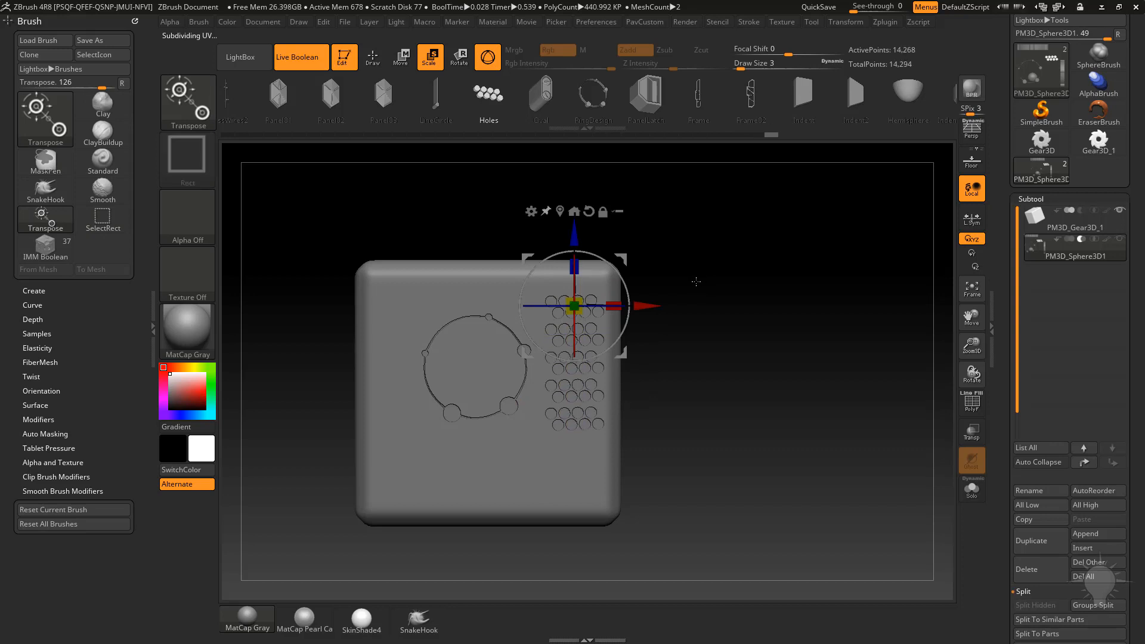
key("1")
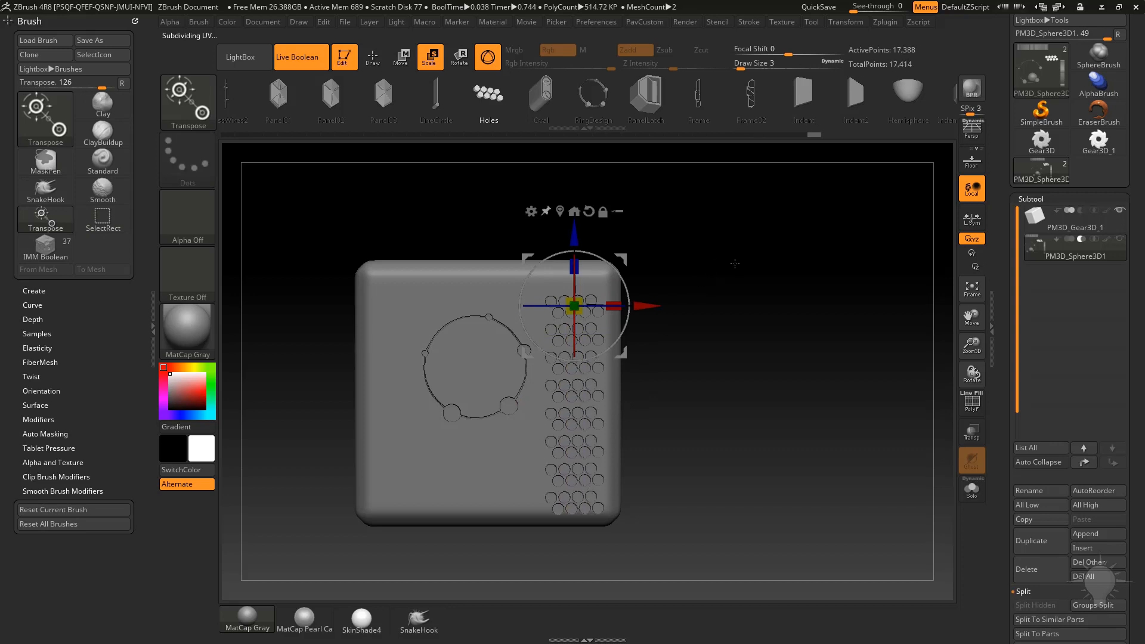
- Try to nudge the lowest set of holes slightly upward along the Z axis
left_click_drag(735, 263, 847, 304)
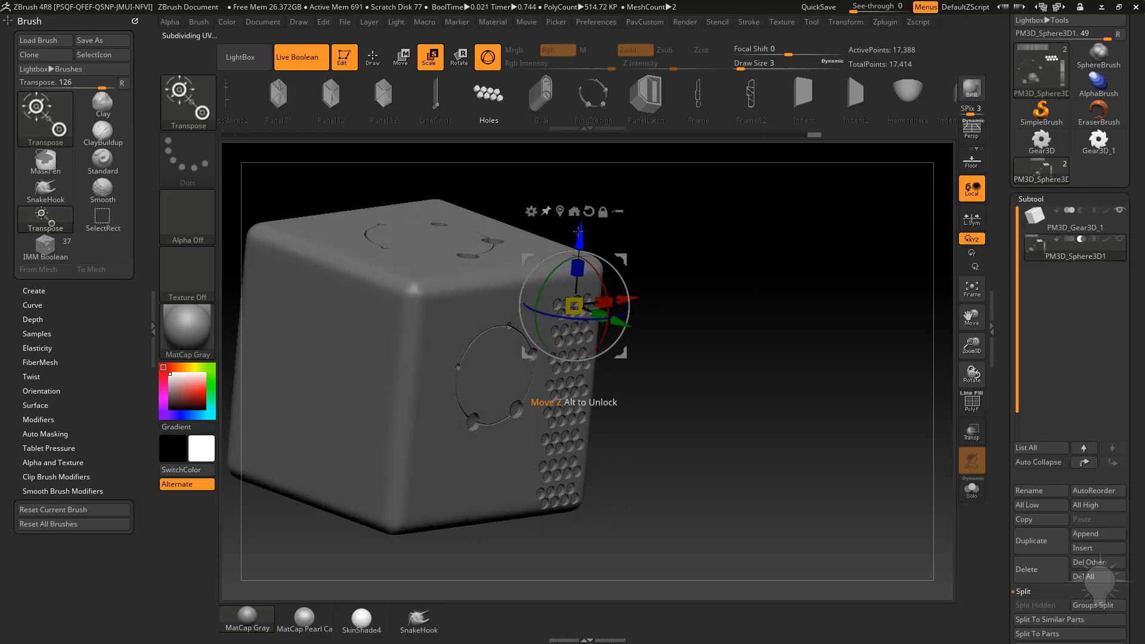
left_click_drag(578, 231, 578, 223)
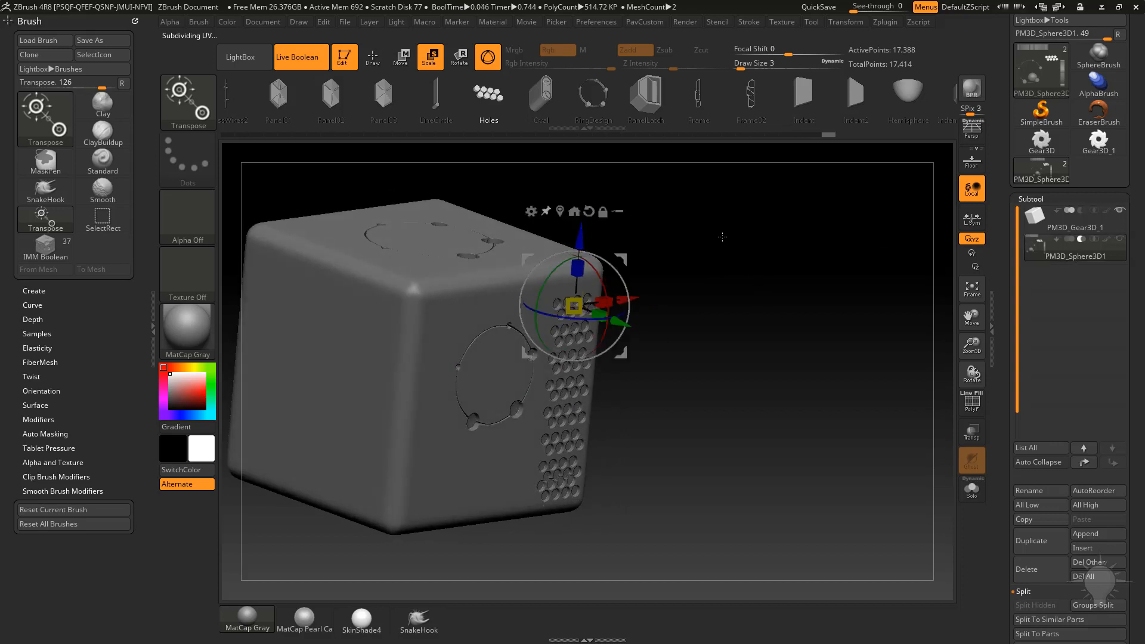
left_click_drag(728, 255, 673, 279, "shift")
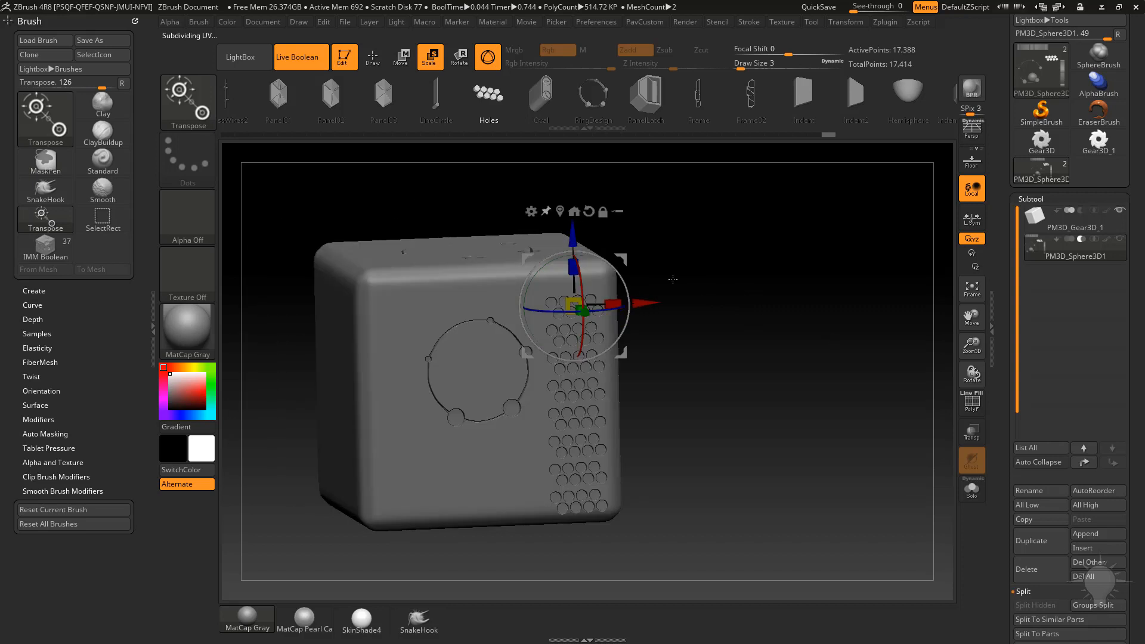
- Clear the mask with Live Boolean off and isolate the column of holes from the other inserts
left_click(308, 59)
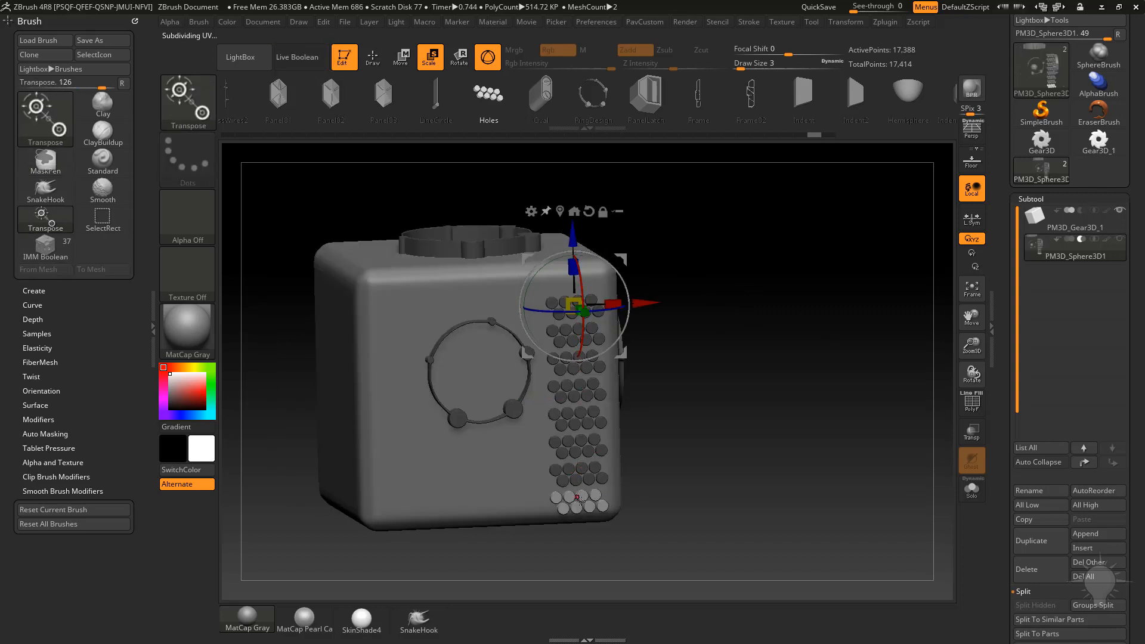
left_click_drag(749, 344, 776, 434, "ctrl")
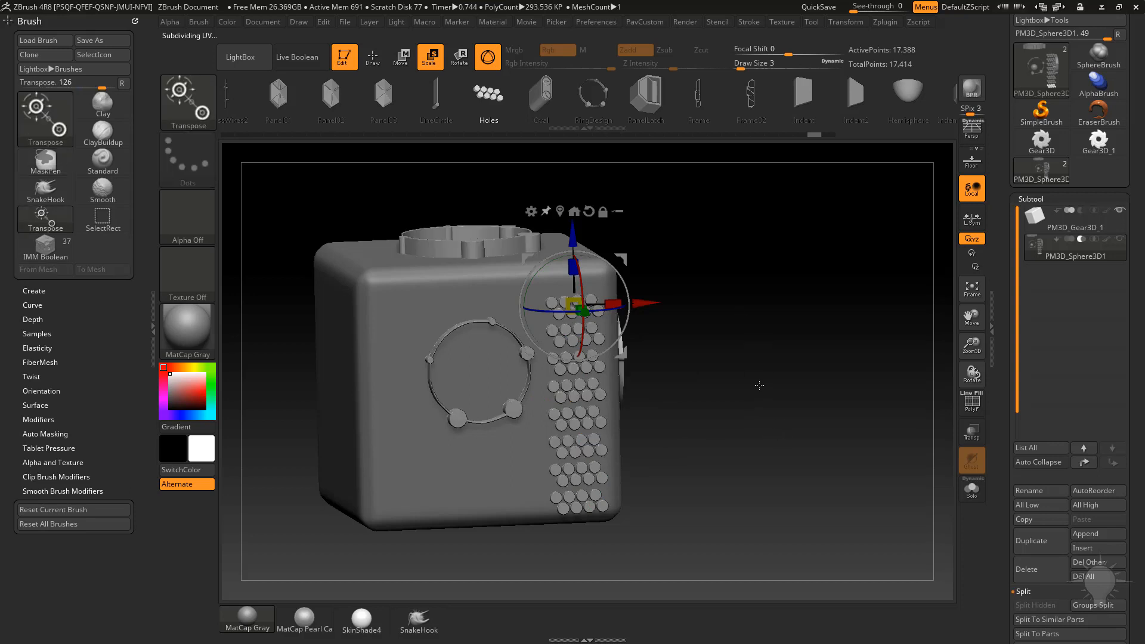
left_click_drag(760, 385, 712, 405)
key("q")
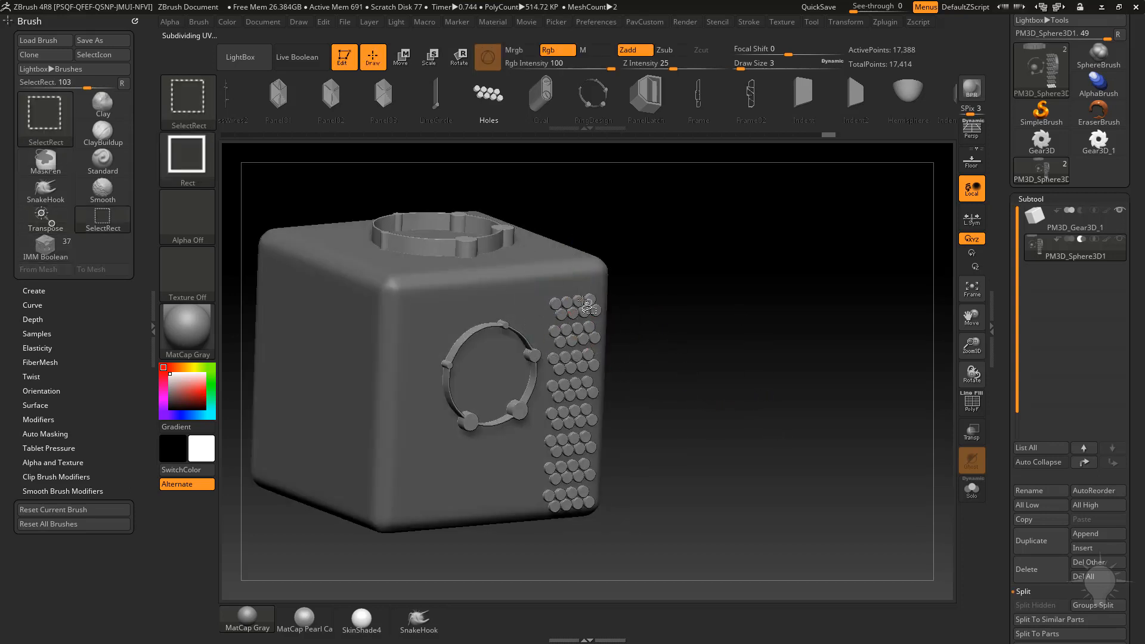
left_click(596, 295, "ctrl+shift")
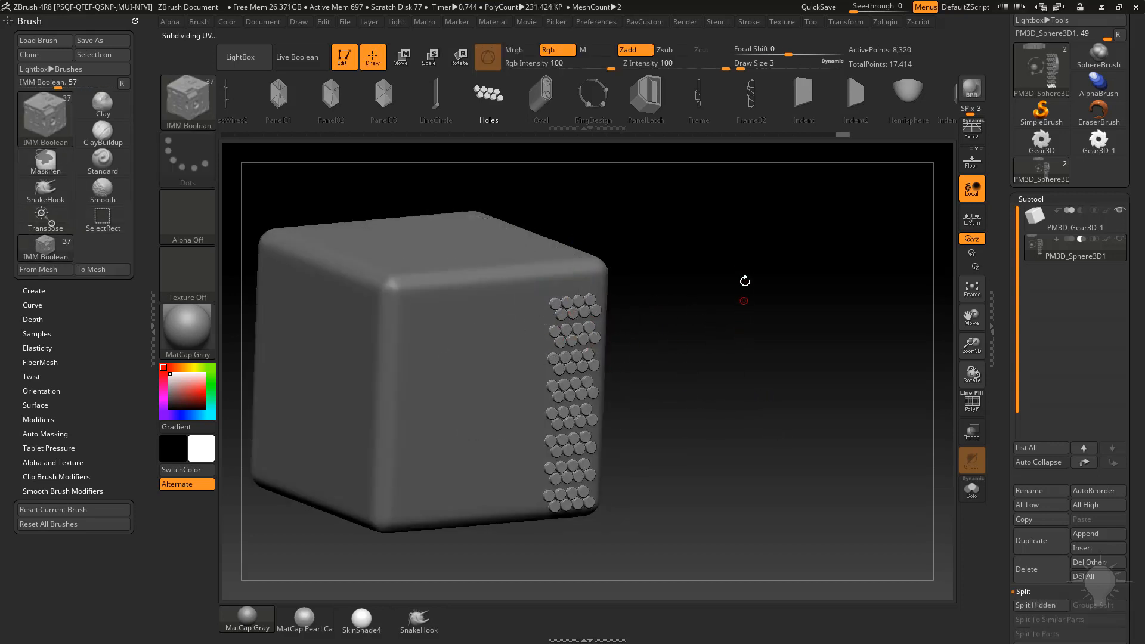
- Turn Live Boolean back on, shift the isolated hole column slightly up the face and unhide the ring inserts
left_click_drag(749, 327, 749, 315, "shift")
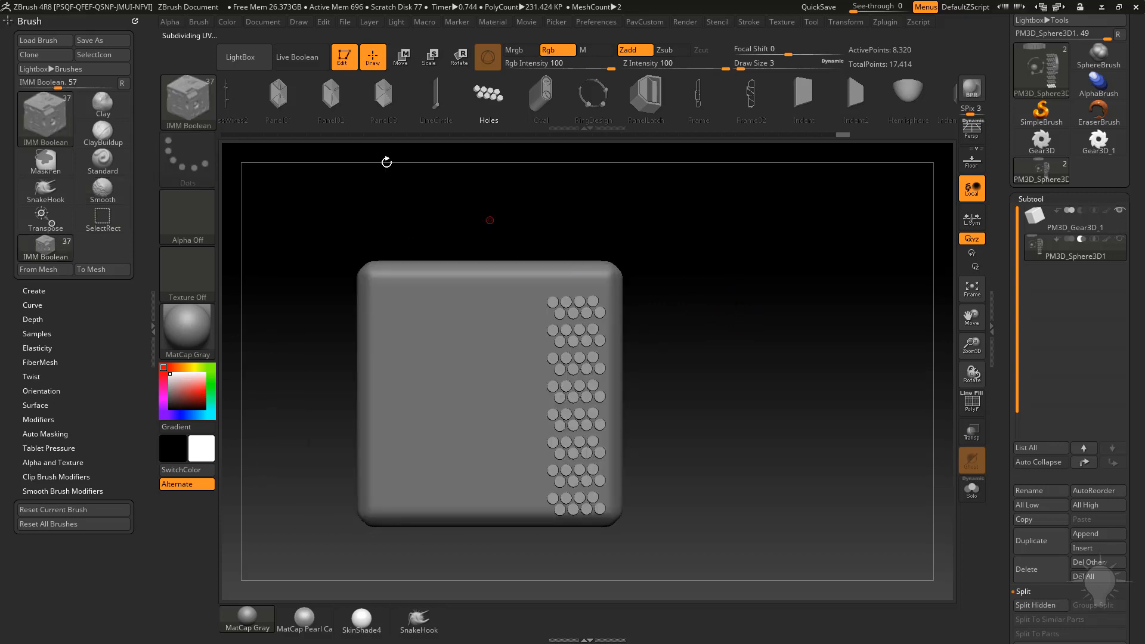
left_click(314, 56)
key("w")
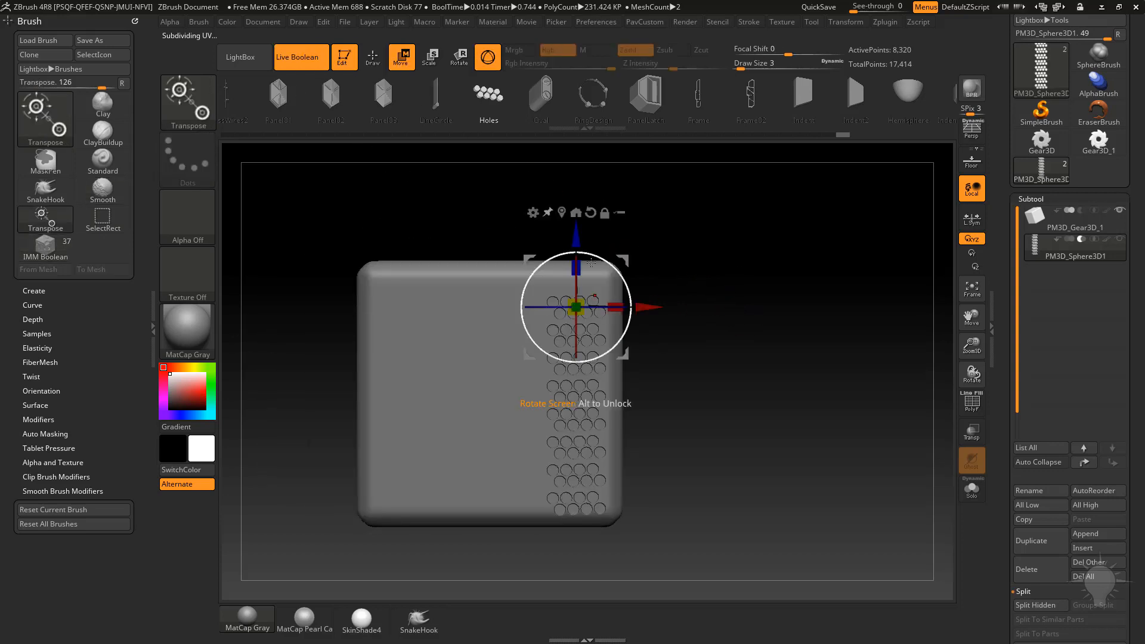
left_click_drag(576, 239, 577, 228)
left_click(824, 305, "ctrl+shift")
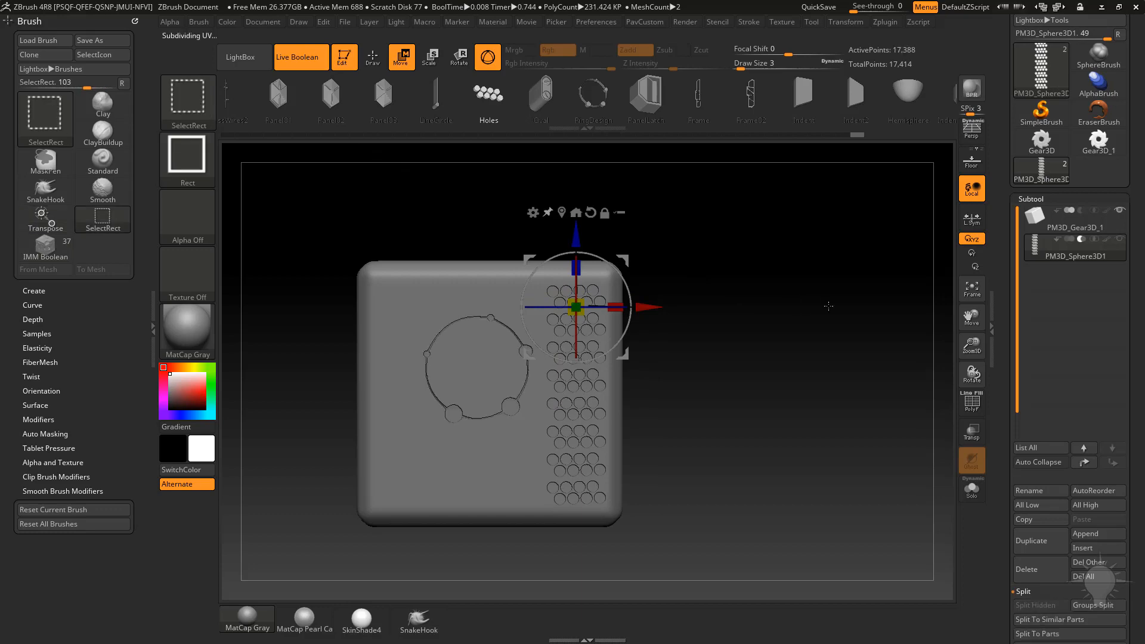
- Examine the polygroups of the ring and hole inserts around the cube with PolyFrame displayed, and turn PolyFrame off
key("q")
left_click_drag(780, 297, 916, 280)
key("shift+f")
key("w")
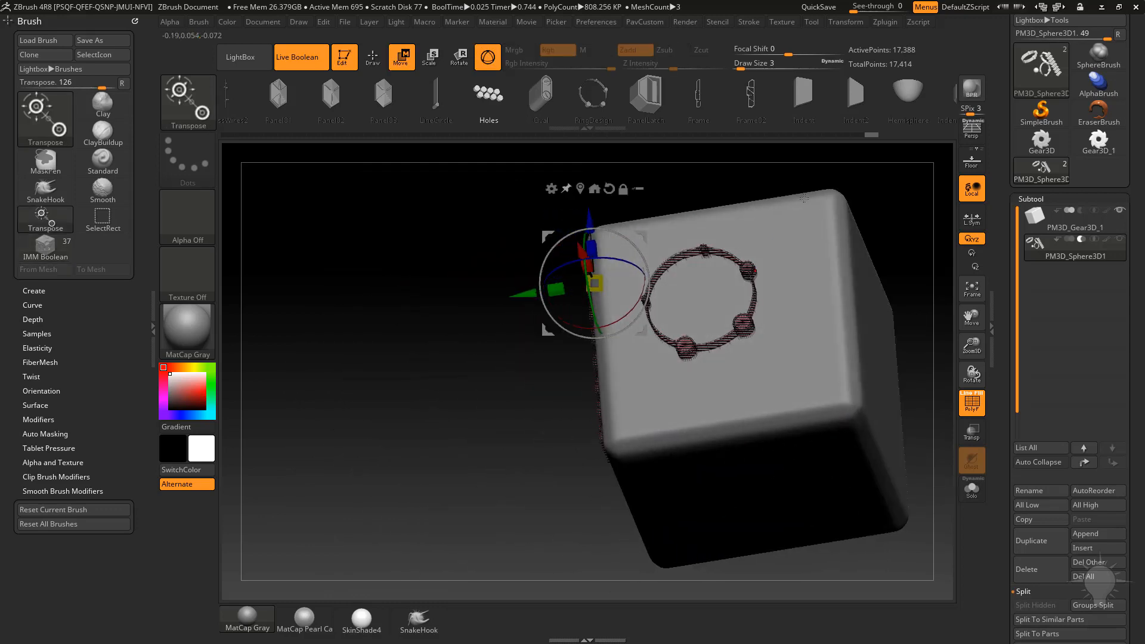
left_click_drag(788, 179, 883, 209)
left_click_drag(907, 280, 929, 277)
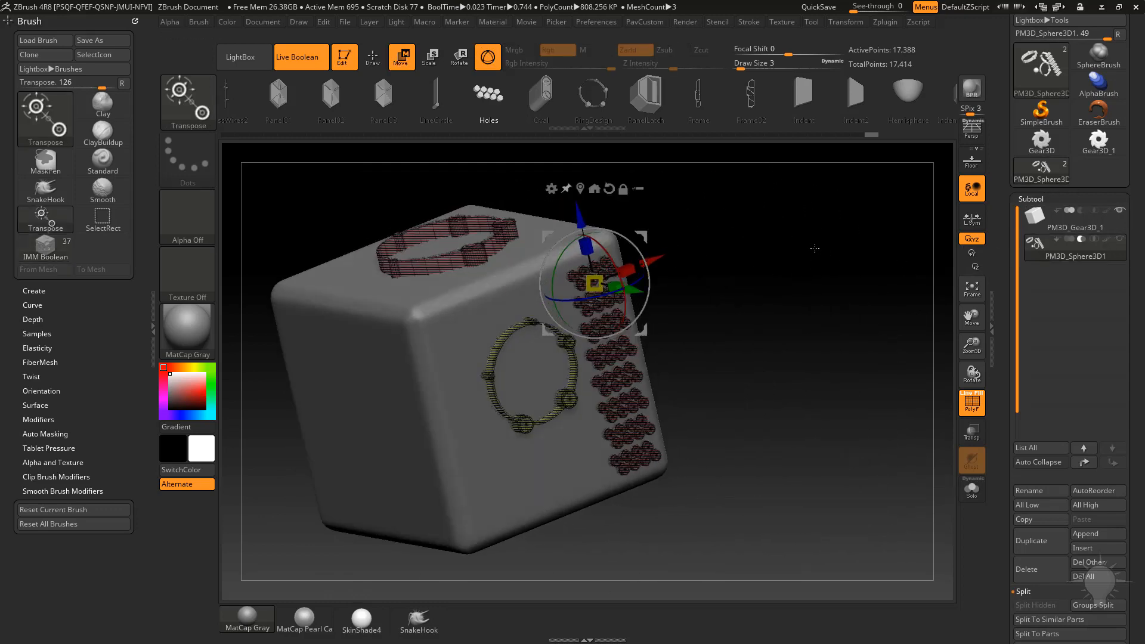
key("q")
left_click_drag(805, 258, 805, 267)
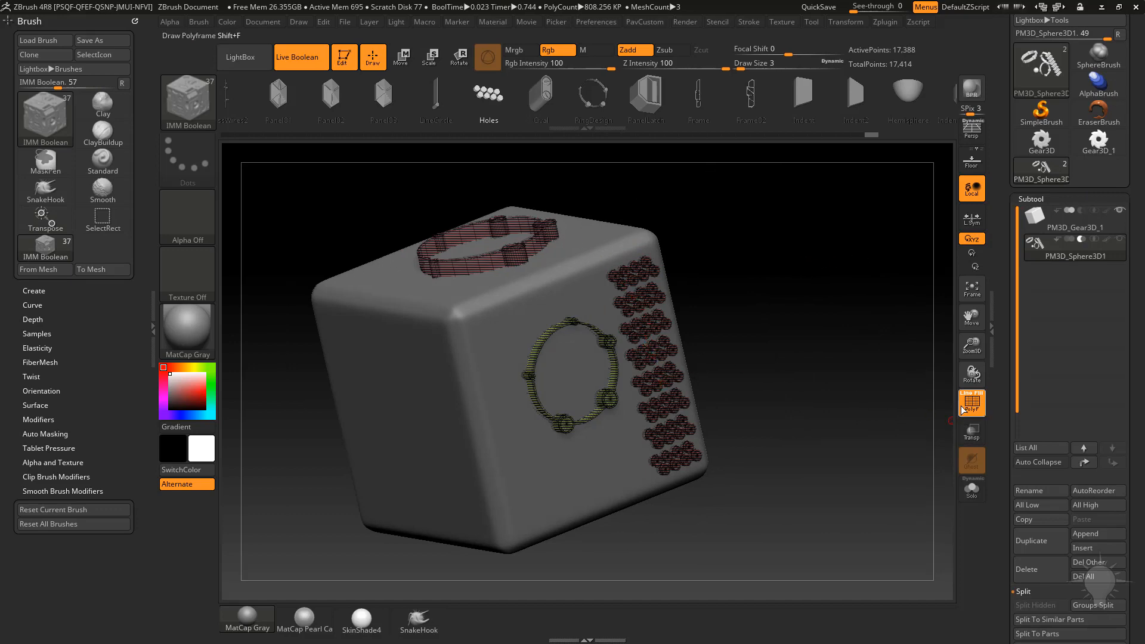
left_click_drag(874, 351, 697, 379)
left_click_drag(832, 277, 869, 270, "alt")
left_click_drag(859, 332, 848, 322)
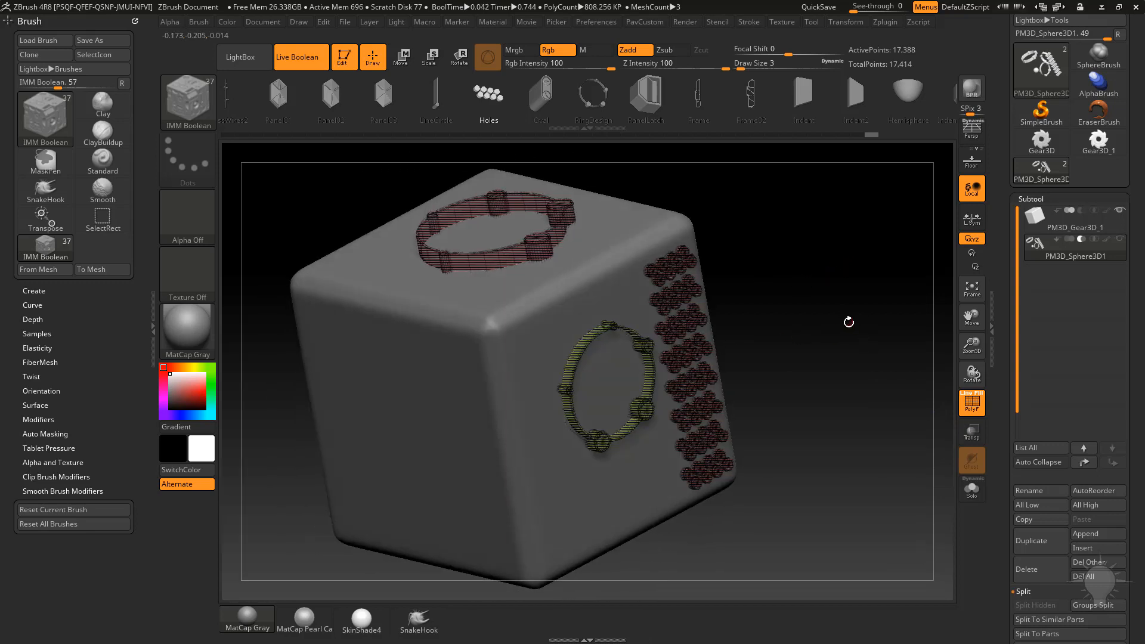
left_click(972, 402)
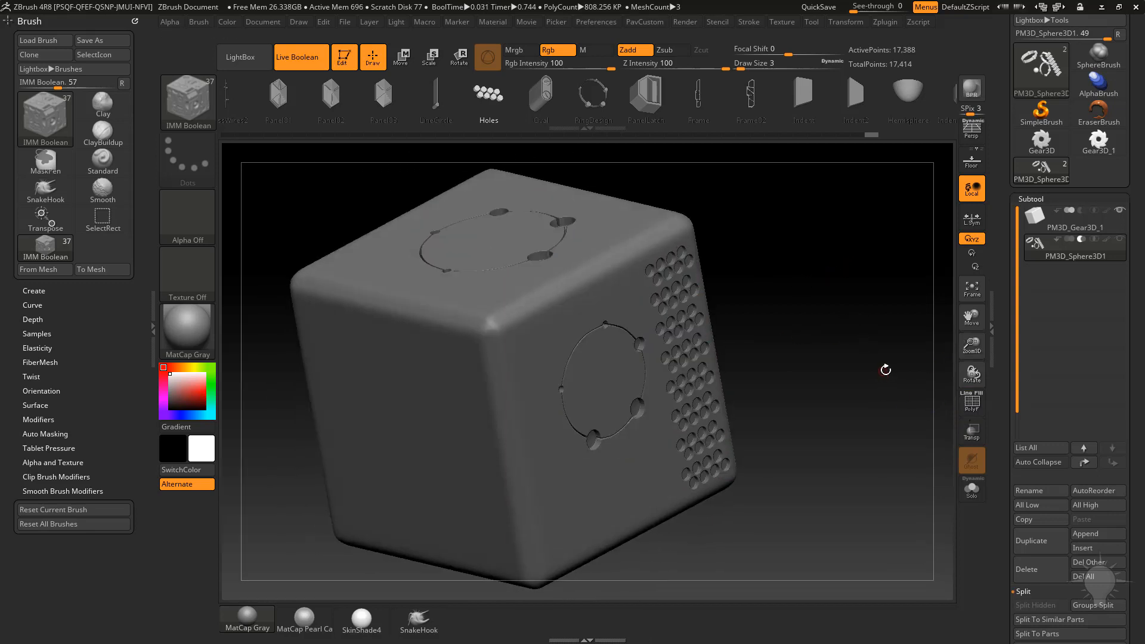
key("w")
left_click_drag(659, 212, 650, 174)
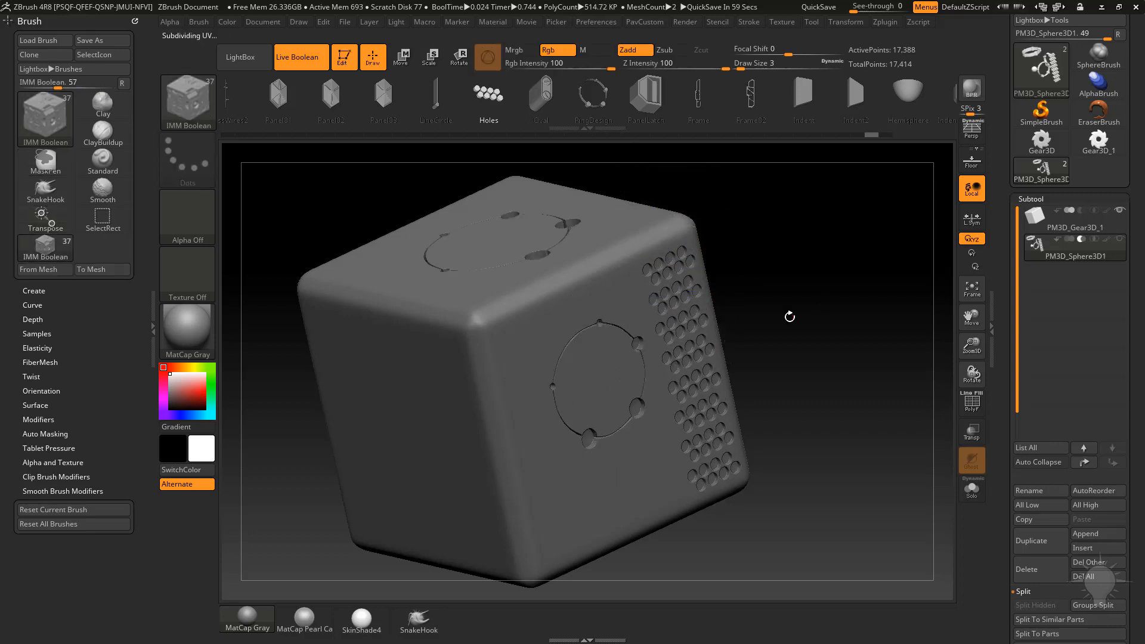
left_click_drag(806, 216, 627, 294)
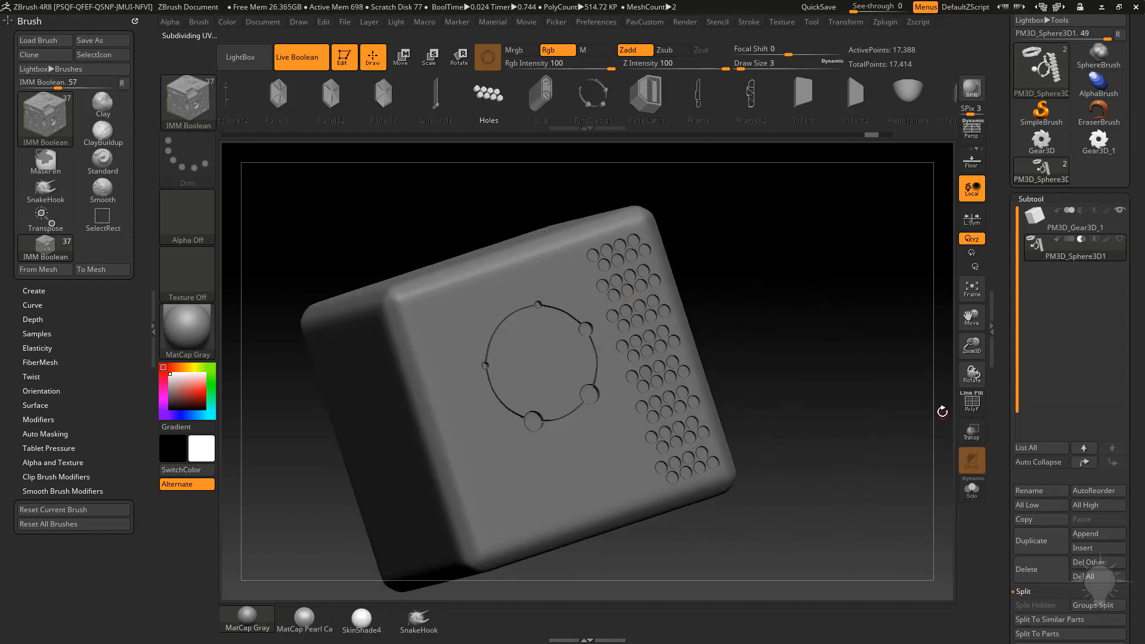
- Solo the insert subtool, isolate the lower five hole sets and invert the visibility to hide only them
left_click(971, 489)
left_click_drag(895, 427, 797, 435, "shift")
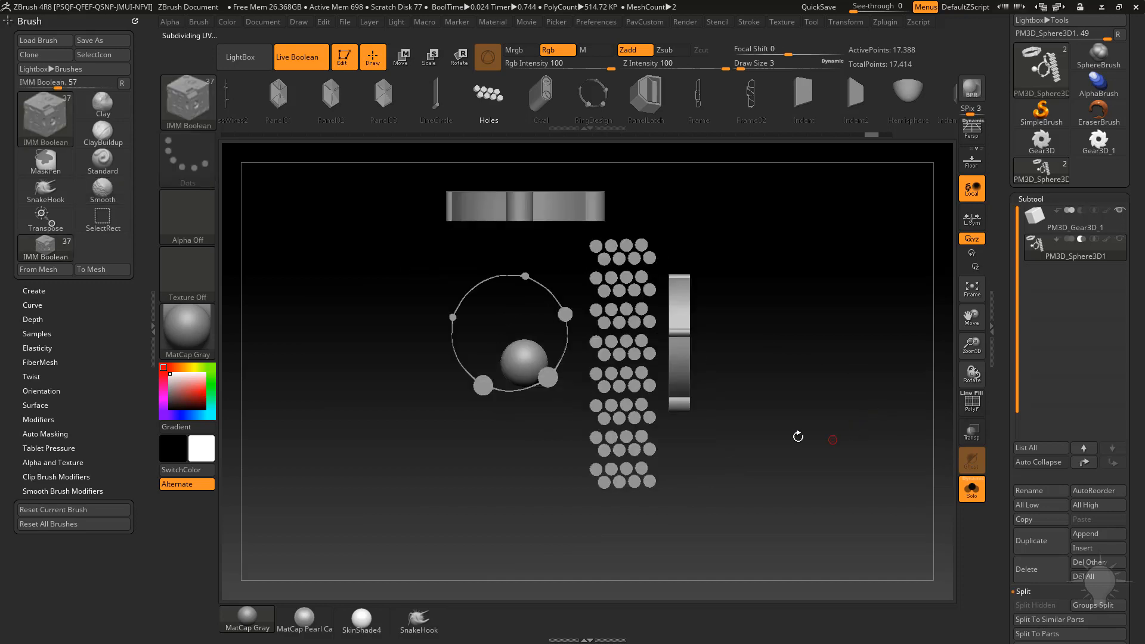
key("ctrl+shift")
left_click_drag(567, 430, 654, 526, "ctrl+shift")
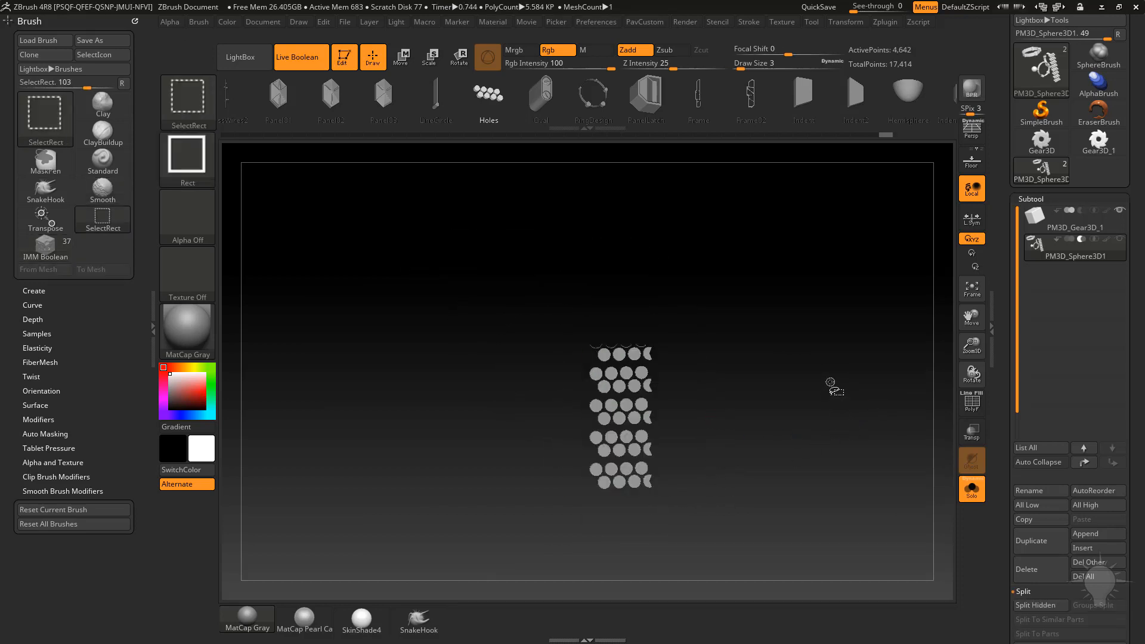
key("ctrl+shift+a")
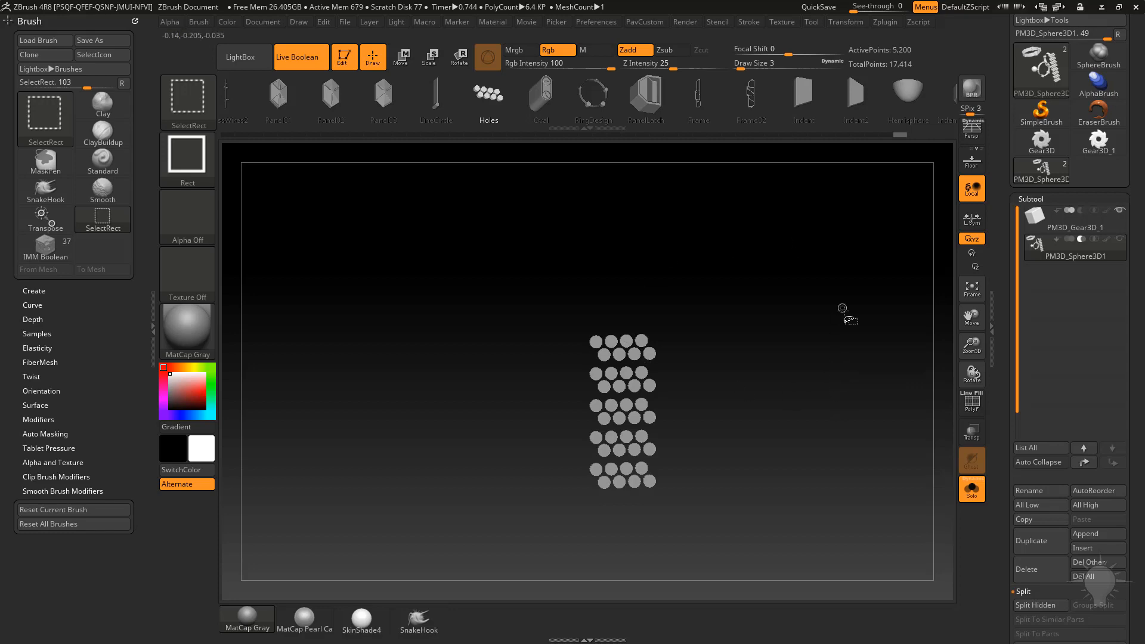
mouse_move(837, 247)
left_mouse_down("ctrl+shift")
mouse_move(878, 354)
mouse_move(883, 323)
mouse_move(866, 323)
left_mouse_up("ctrl+shift")
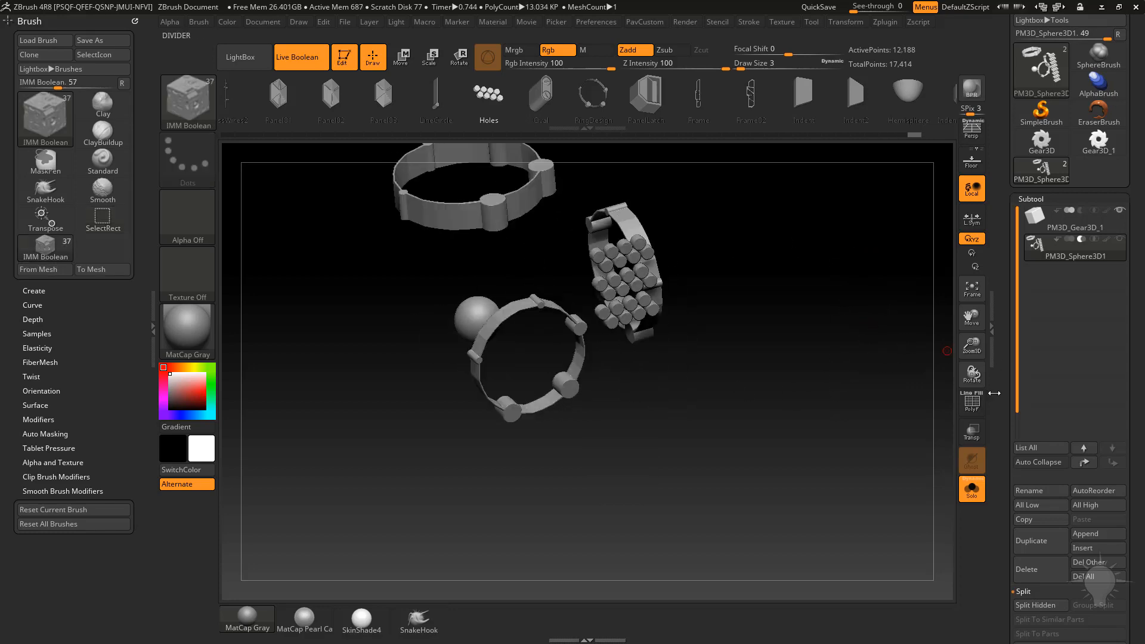
- Delete the hidden hole sets through Modify Topology and turn Solo off to bring the cube back
mouse_move(1005, 393)
left_mouse_down()
mouse_move(1008, 274)
mouse_move(1028, 258)
mouse_move(1005, 367)
mouse_move(1008, 328)
left_mouse_up()
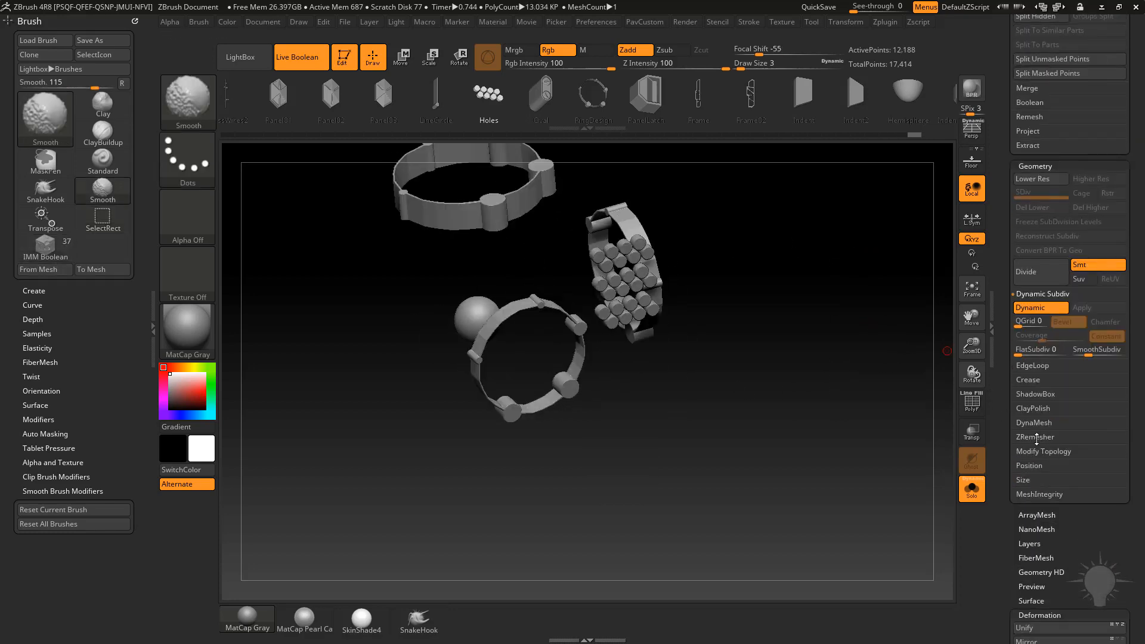
left_click(1041, 452)
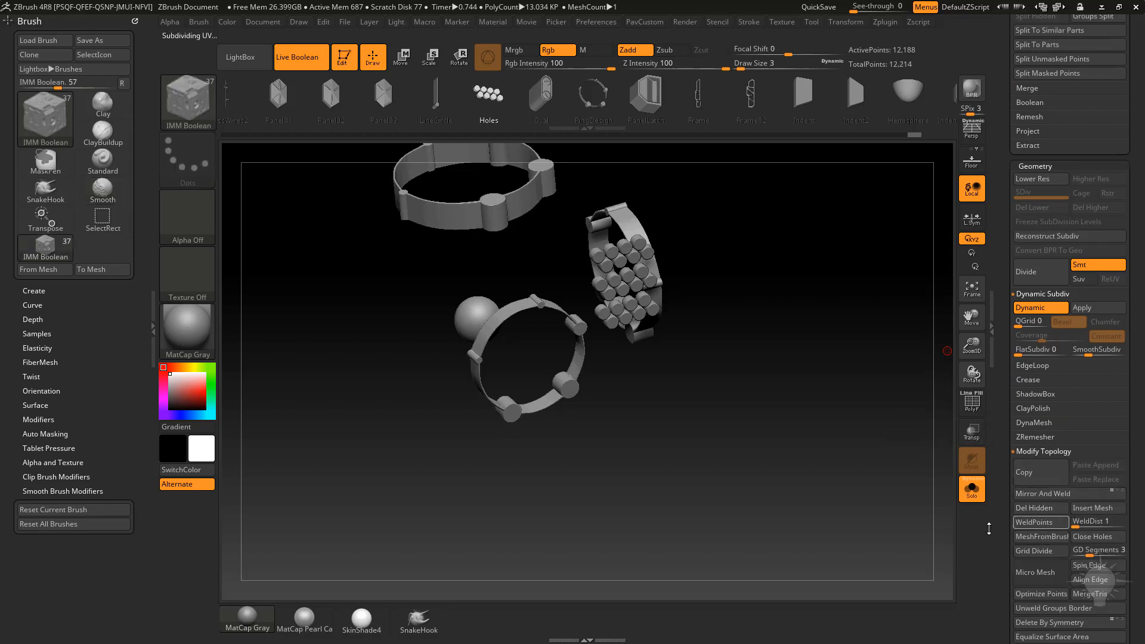
left_click(972, 489)
left_click_drag(867, 286, 762, 292)
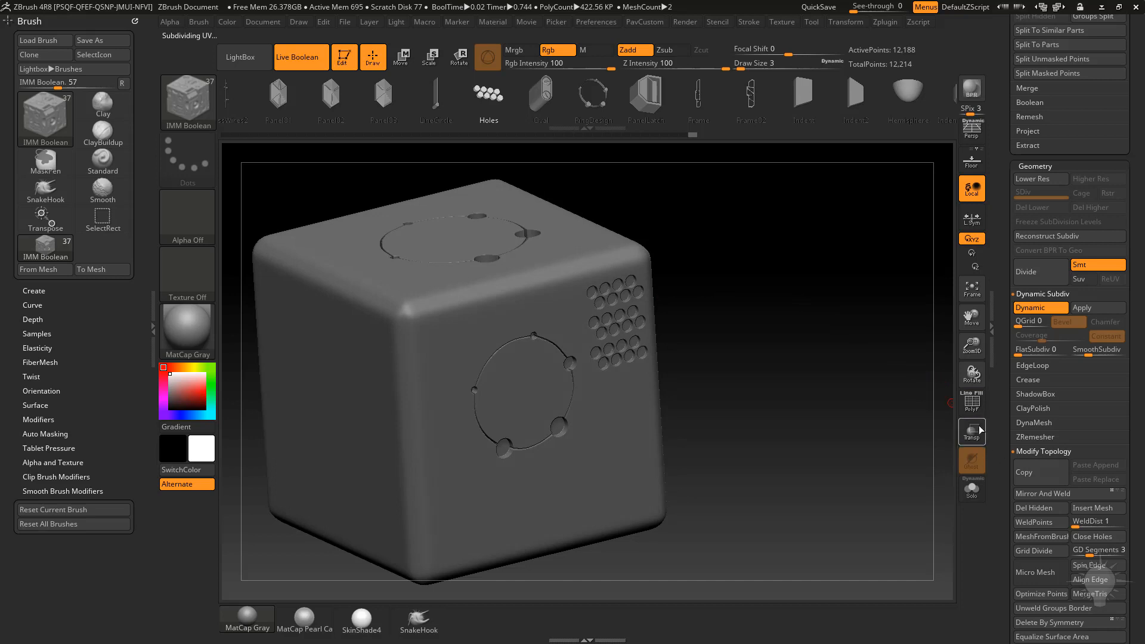
- With PolyFrame displayed, mask the ring inserts and move the three remaining hole sets down the face along Z; turn PolyFrame off
left_click(972, 404)
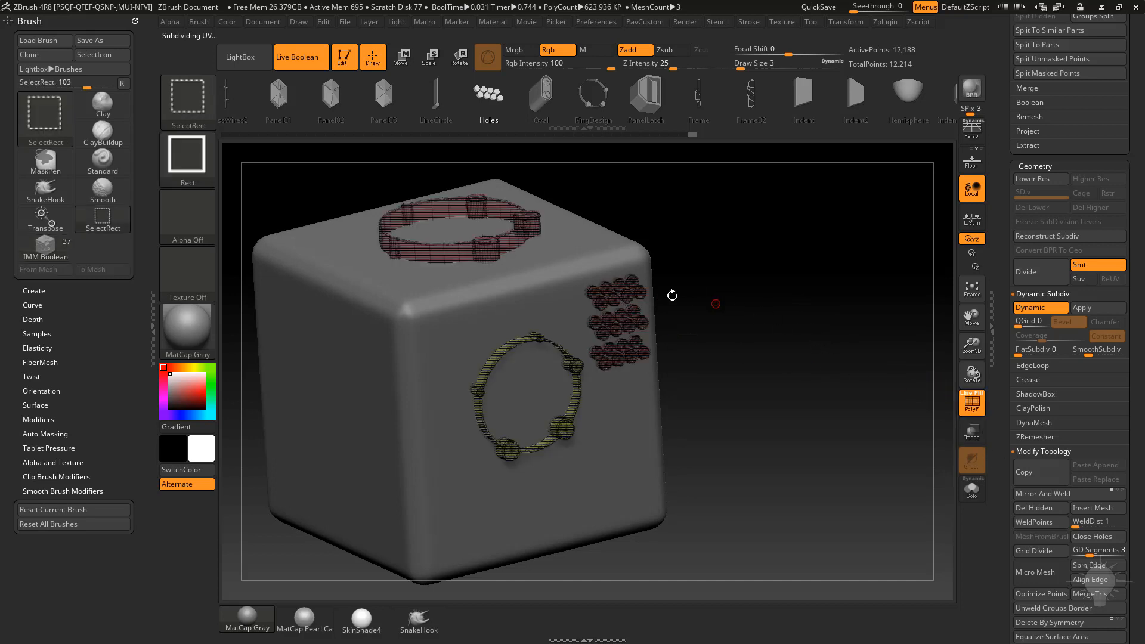
left_click(639, 316, "ctrl+shift")
left_click(795, 292, "ctrl+shift")
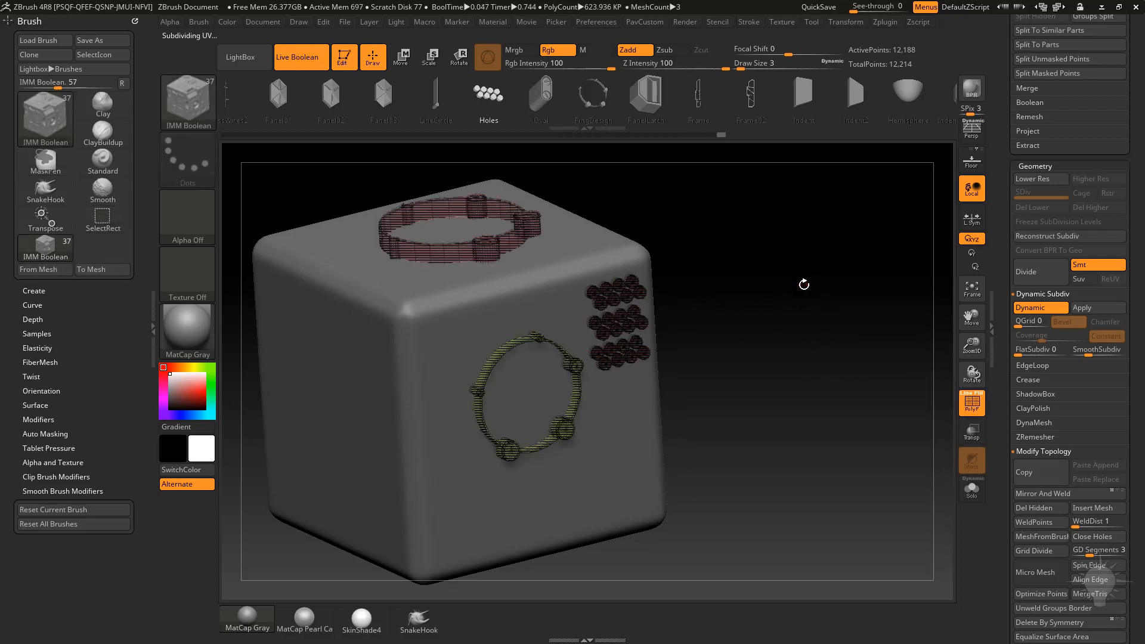
key("w")
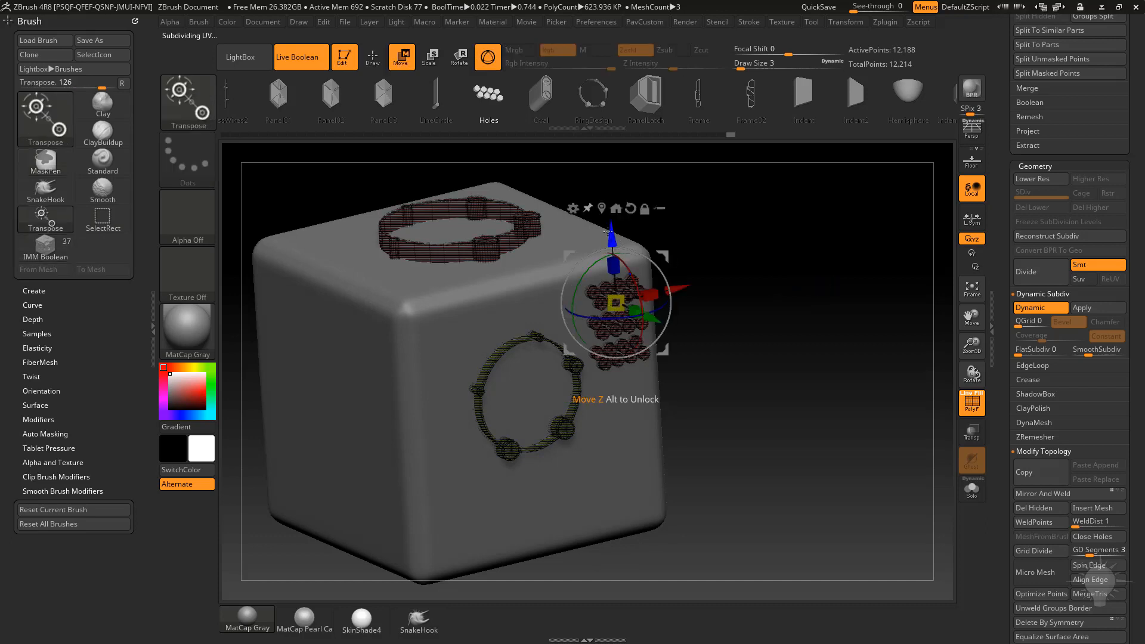
left_click_drag(612, 236, 619, 310)
left_click(961, 413)
left_click_drag(847, 370, 793, 361)
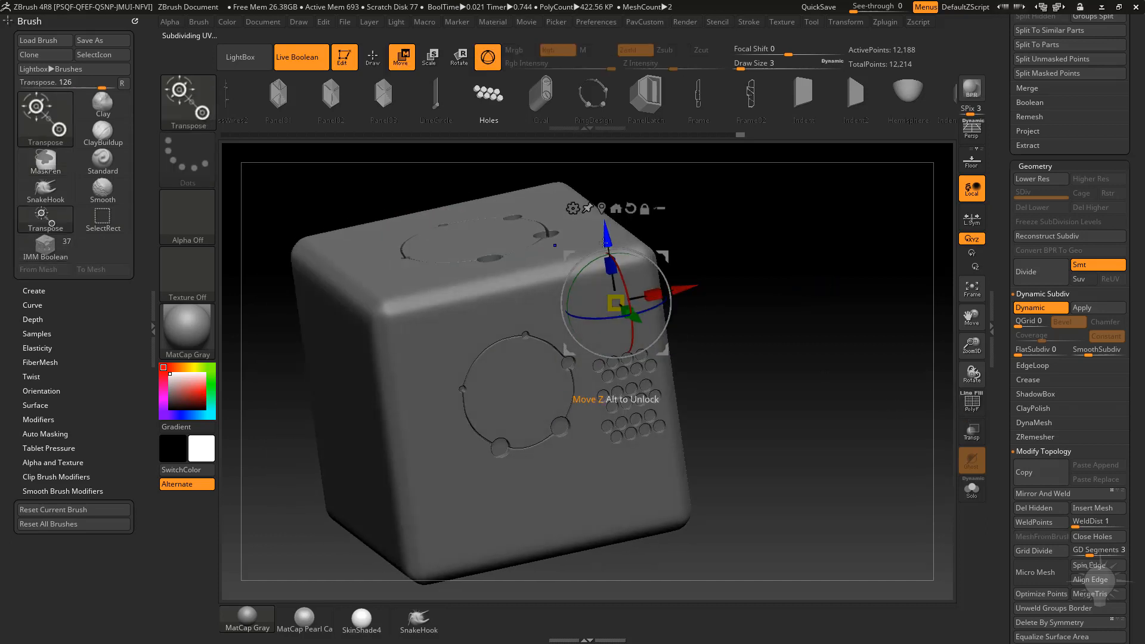
- Move the hole block to the face's lower corner below the ring and center the gizmo on it
left_click_drag(607, 234, 526, 340)
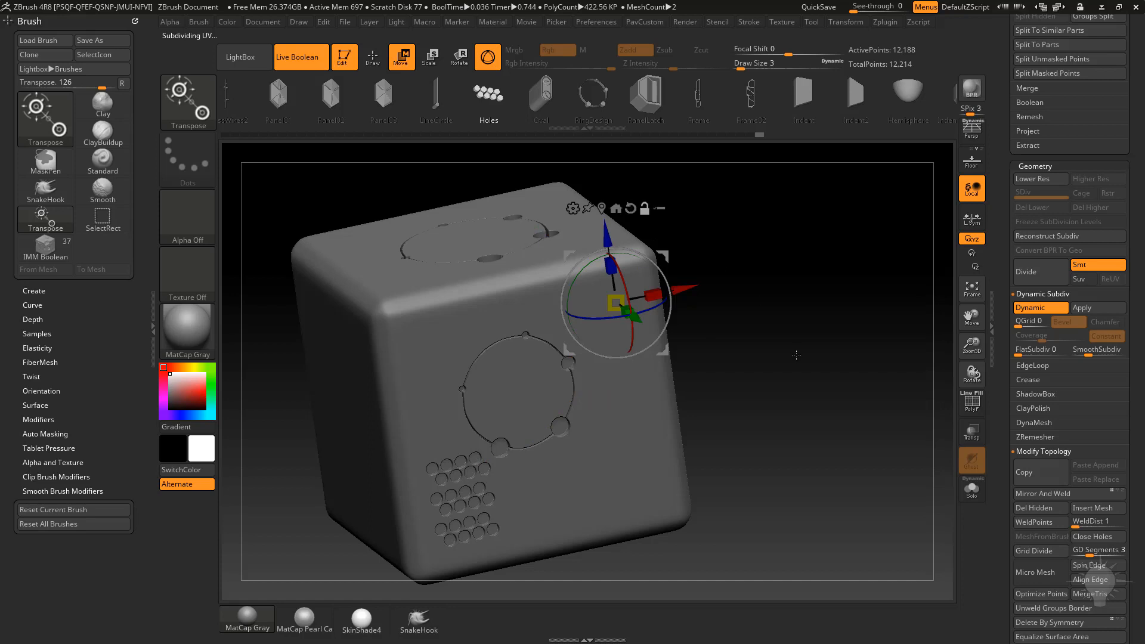
left_click_drag(796, 355, 796, 295, "alt")
left_click(603, 148)
left_click_drag(718, 315, 711, 333, "alt")
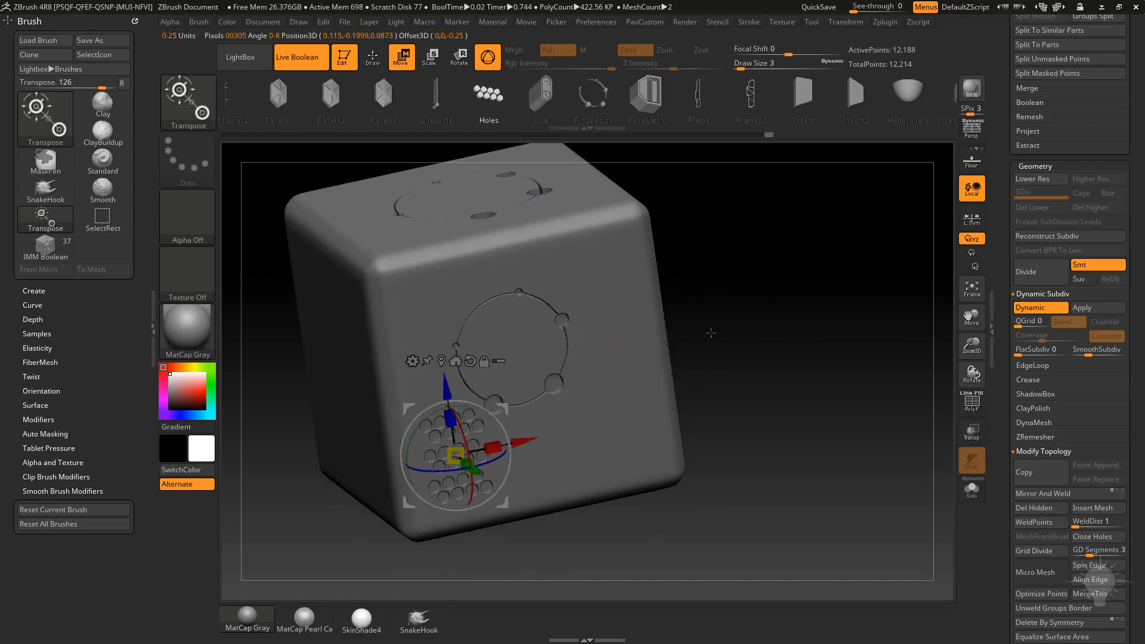
- Copy the hole block along the X axis to the opposite lower corner and return to drawing with the Standard brush
left_click_drag(526, 442, 704, 411)
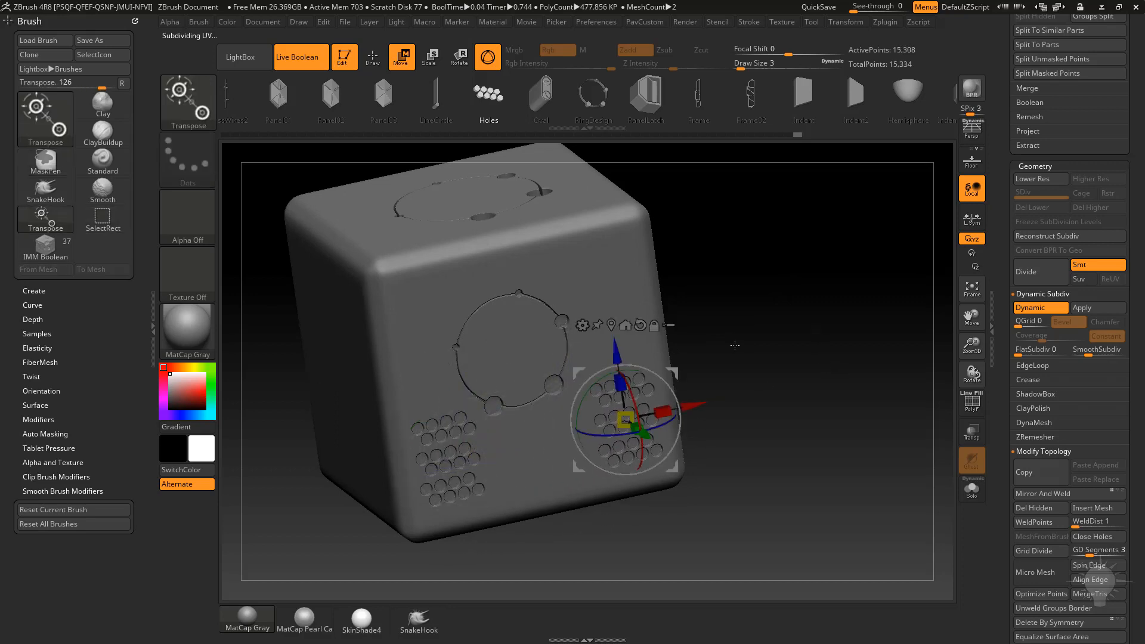
key("q")
mouse_move(775, 300)
left_mouse_down()
mouse_move(702, 246)
mouse_move(719, 285)
mouse_move(808, 293)
mouse_move(793, 324)
left_mouse_up()
key("b")
key("s")
key("t")
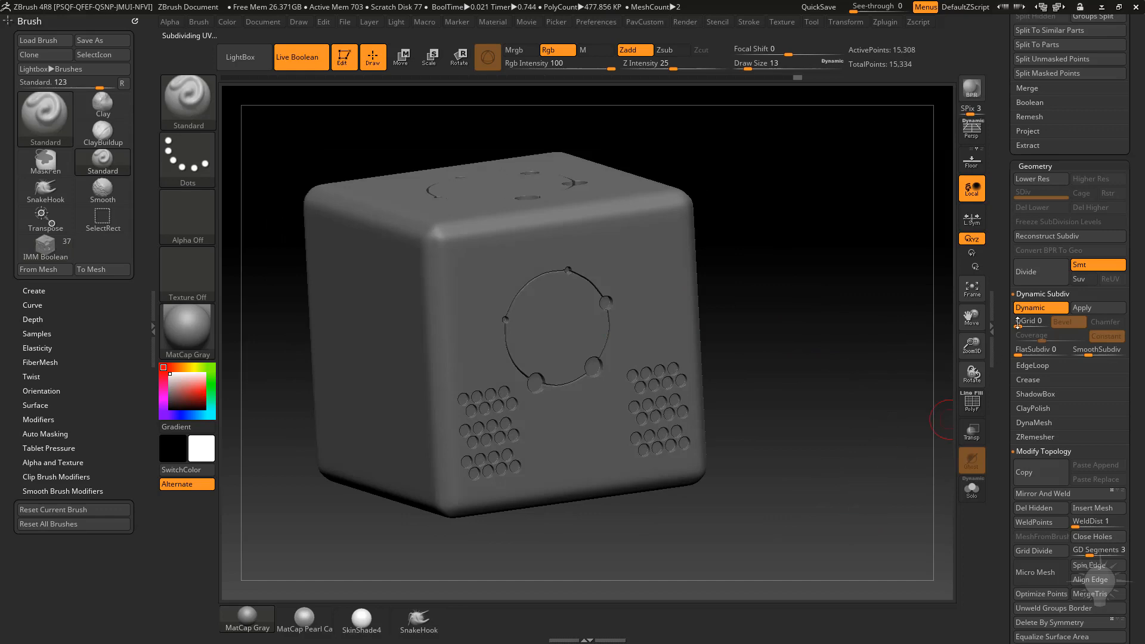
- Select the cube subtool PM3D_Gear3D_1, turn Live Boolean off and choose the bright blue Chrome MatCap material
scroll(1018, 322, "up", 6)
scroll(1000, 306, "up", 5)
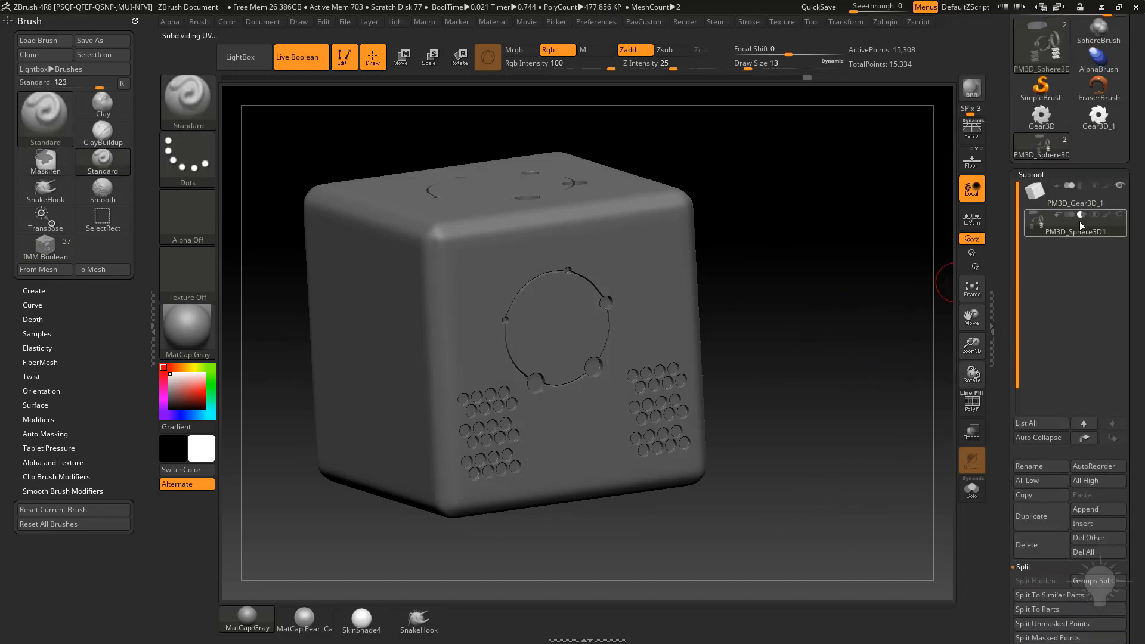
left_click(1076, 201)
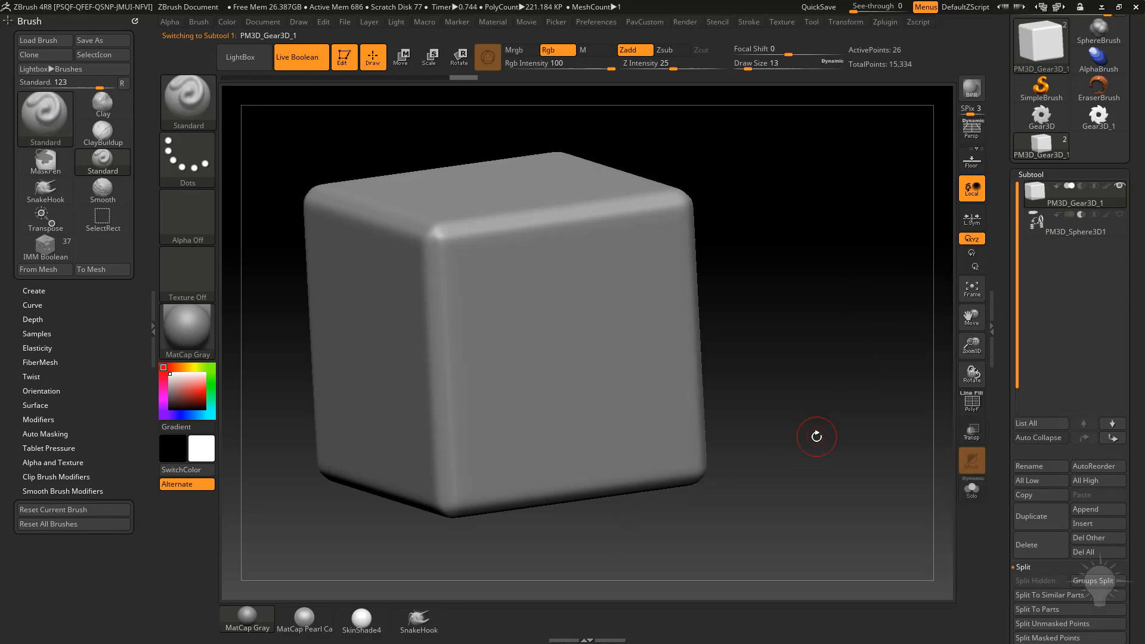
left_click(310, 57)
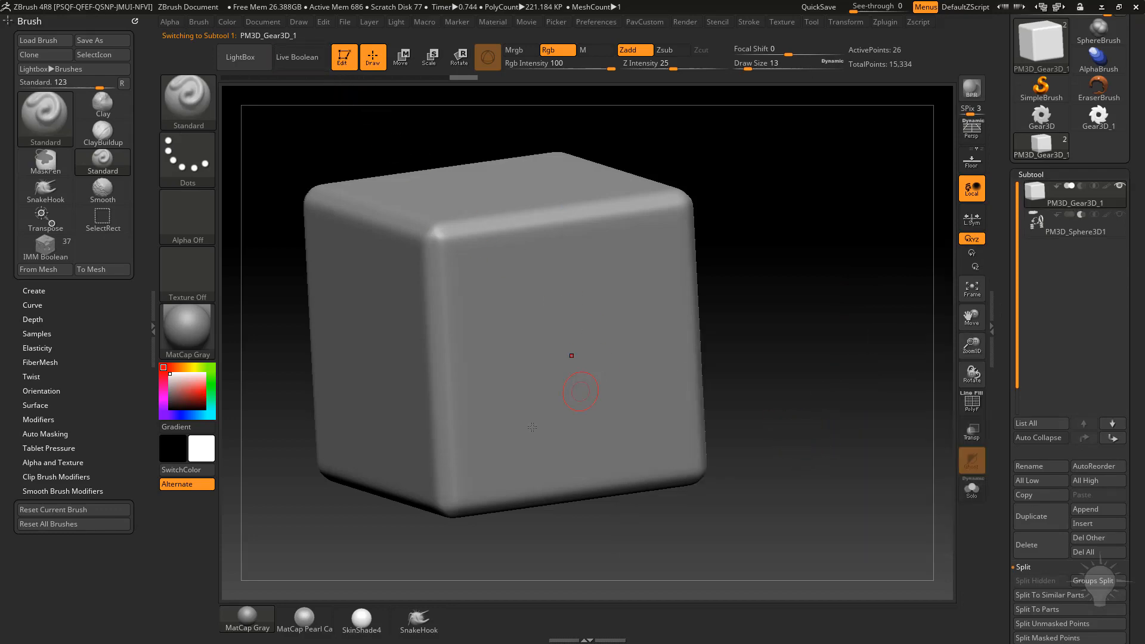
left_click(185, 325)
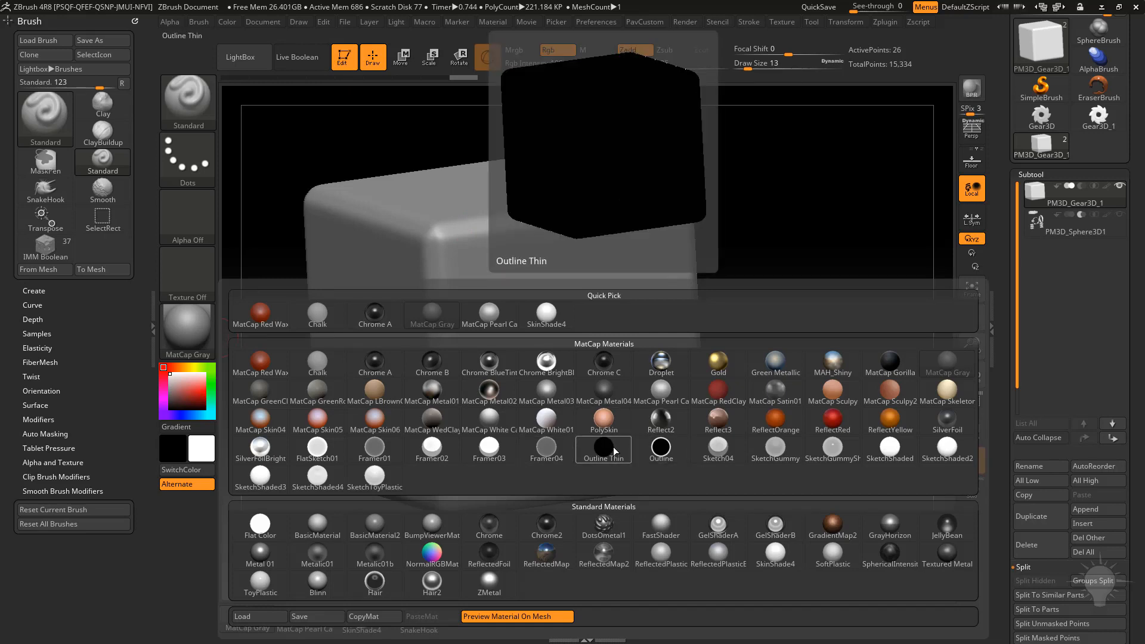
left_click(547, 364)
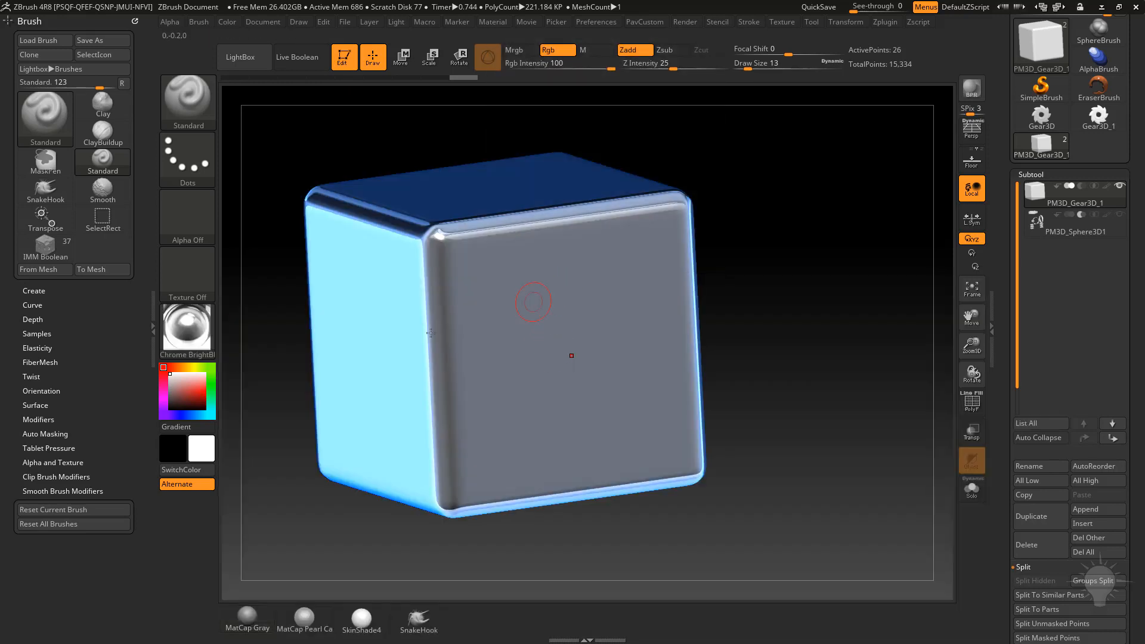
- Pick a red color (R 227, G 0, B 0), enable Mrgb and fill the cube with color and material
left_click(204, 393)
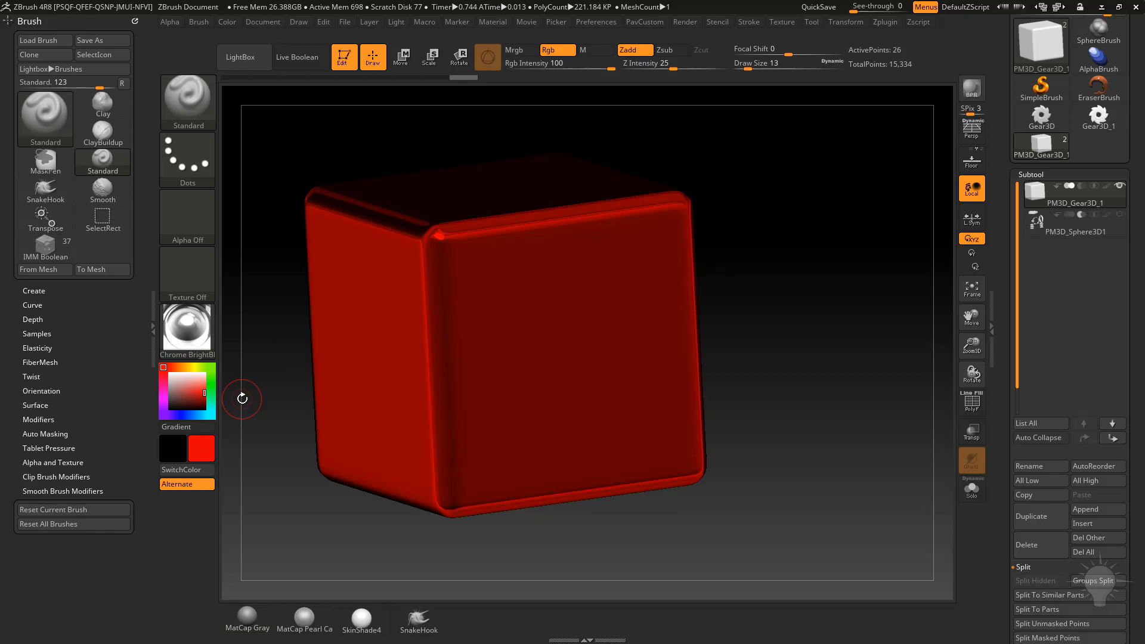
left_click(525, 52)
left_click(225, 20)
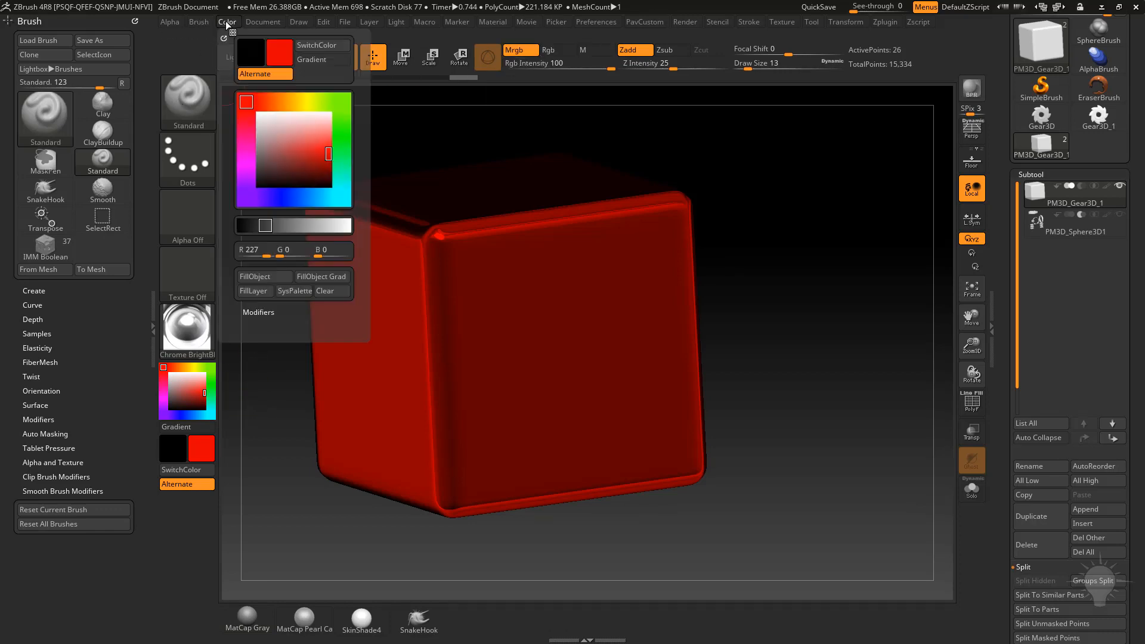
- Select the insert subtool PM3D_Sphere3D1 and give it the Green Metallic material with a green color
left_click(1061, 238)
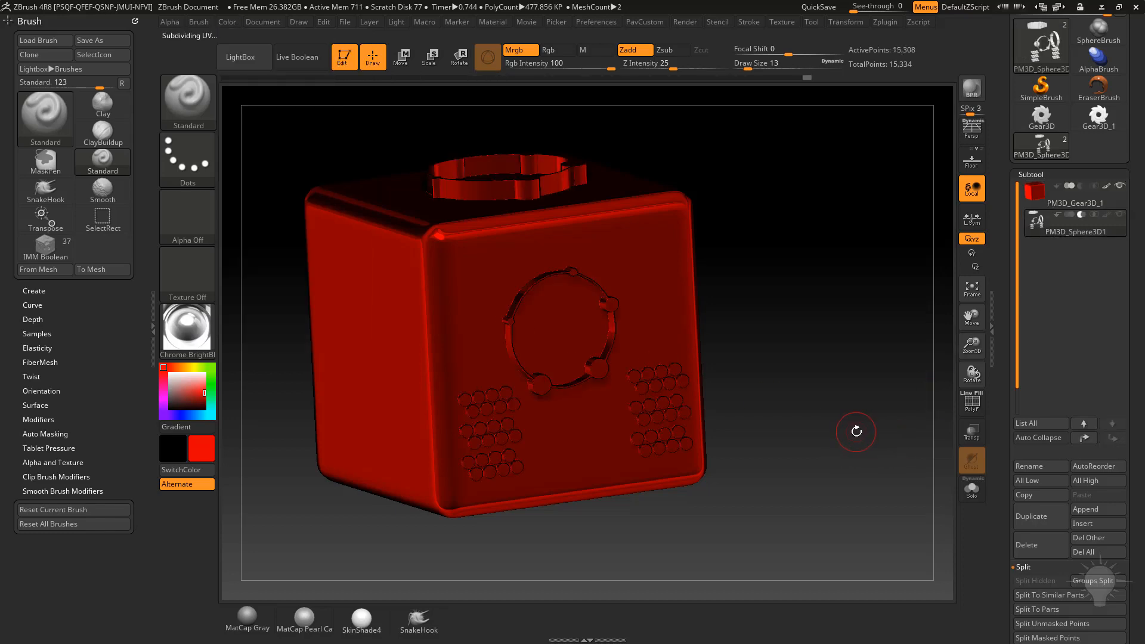
left_click(205, 336)
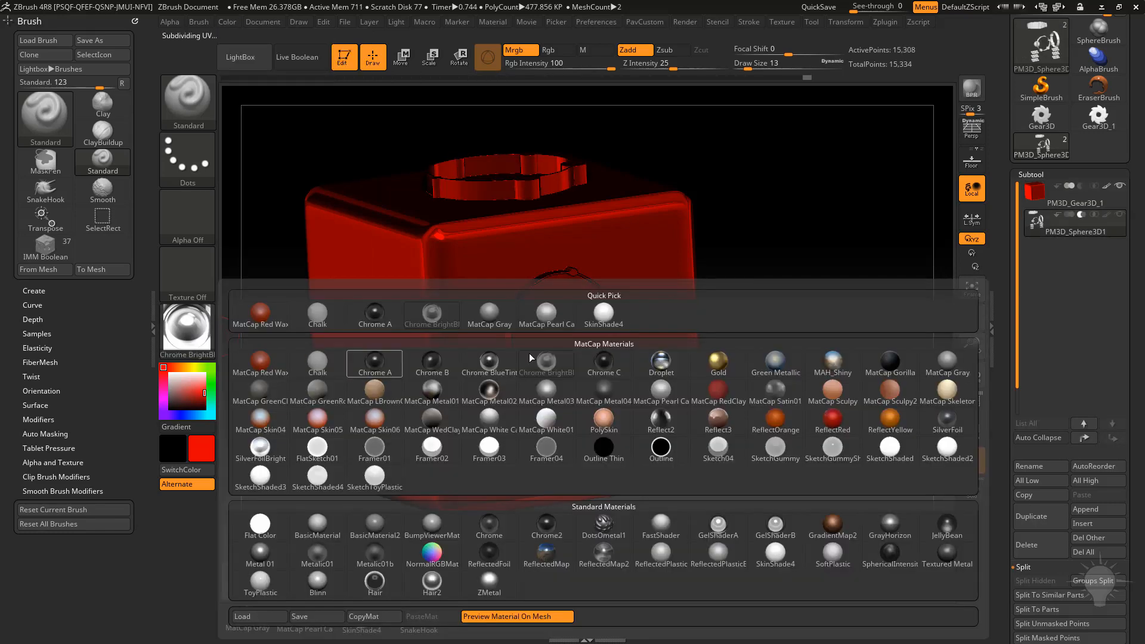
left_click(778, 362)
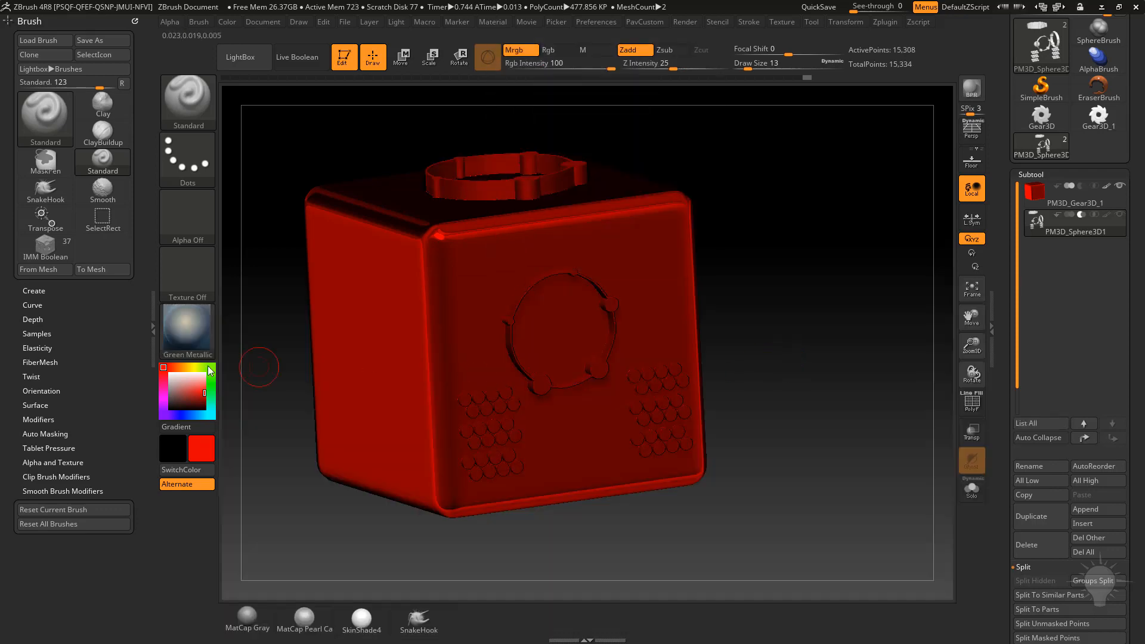
left_click(207, 374)
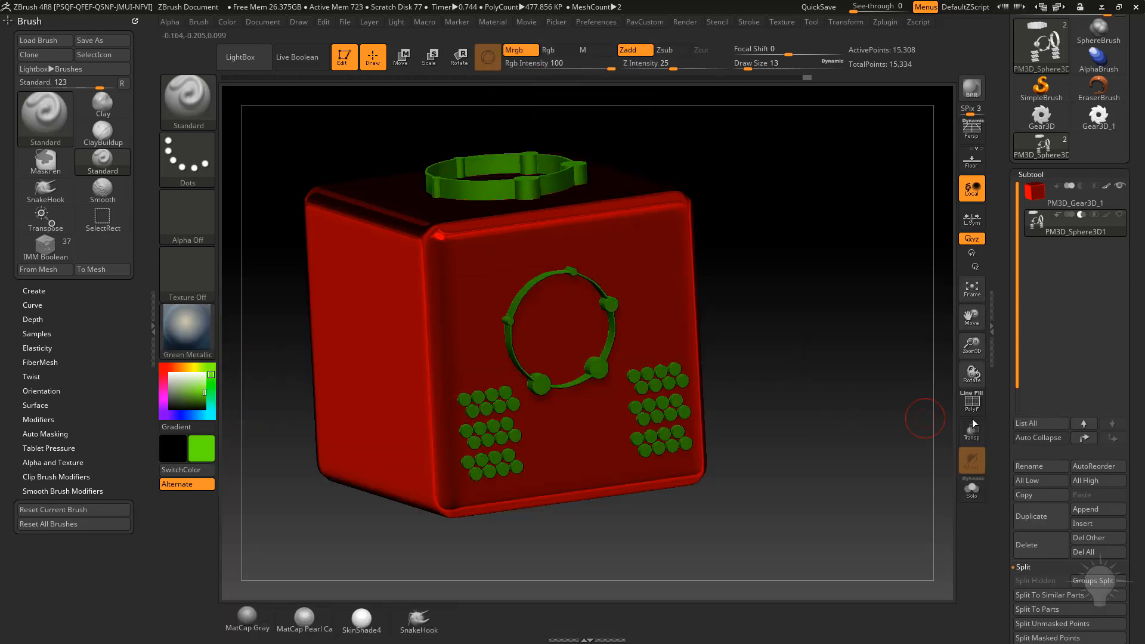
- Turn Live Boolean back on and change the inserts' material to Chalk, checking the cuts on the cube
left_click(297, 56)
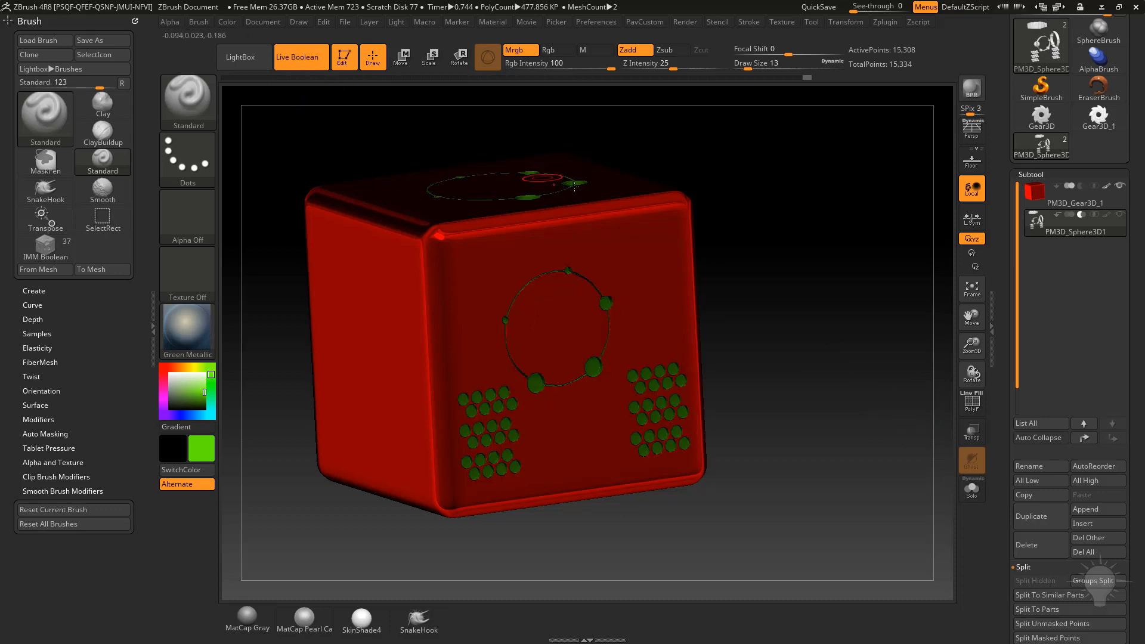
left_click_drag(851, 292, 895, 325)
left_click(188, 331)
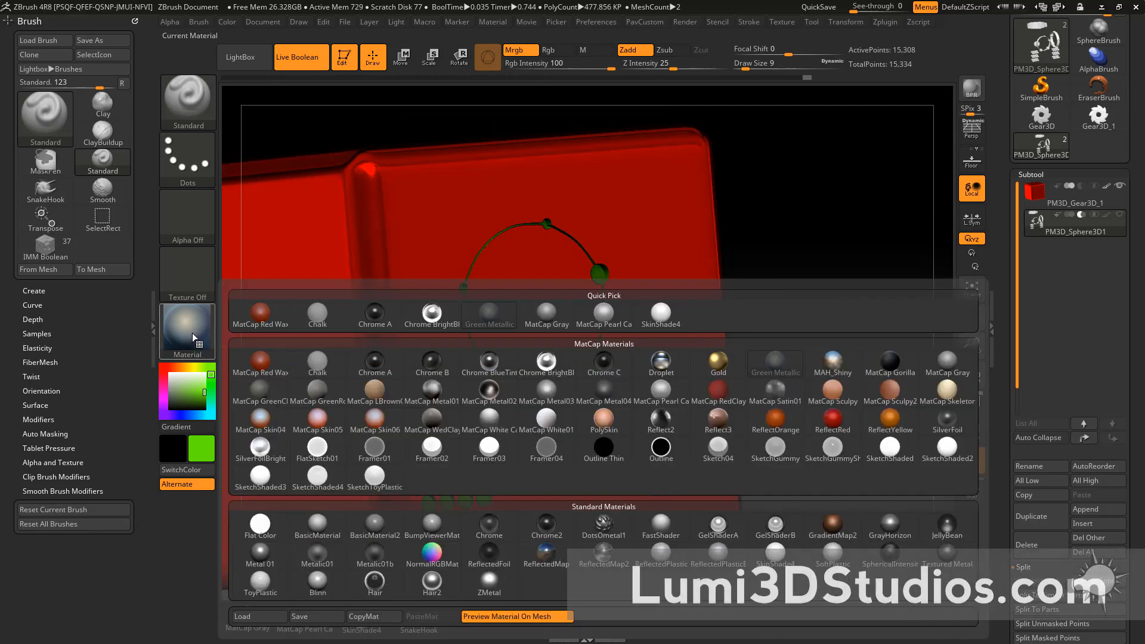
left_click(312, 358)
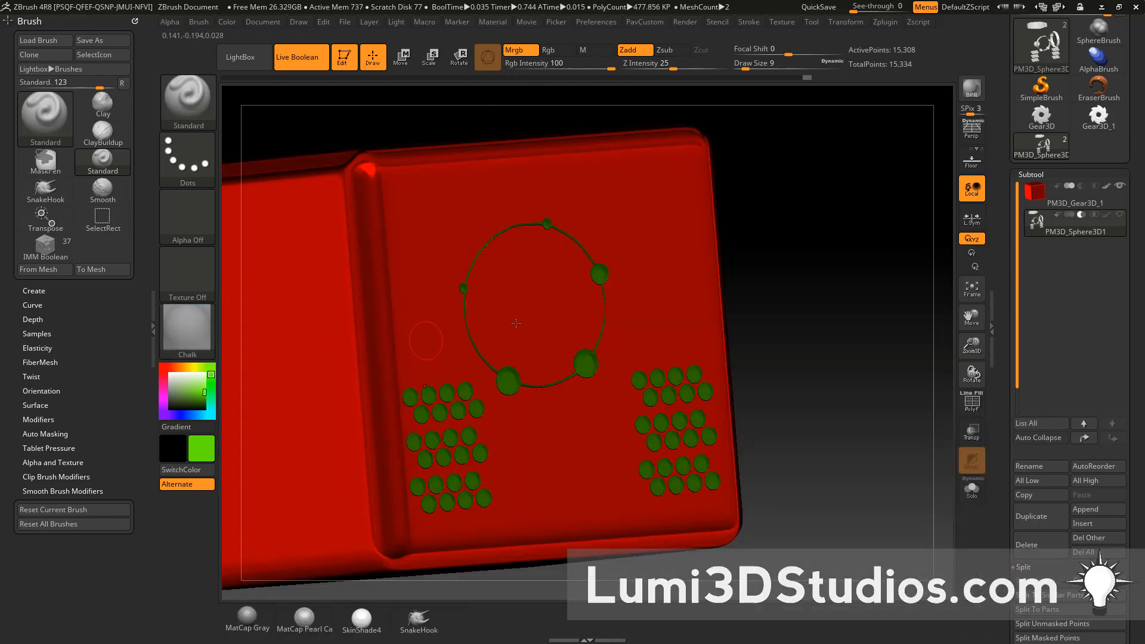
left_click_drag(835, 303, 745, 260)
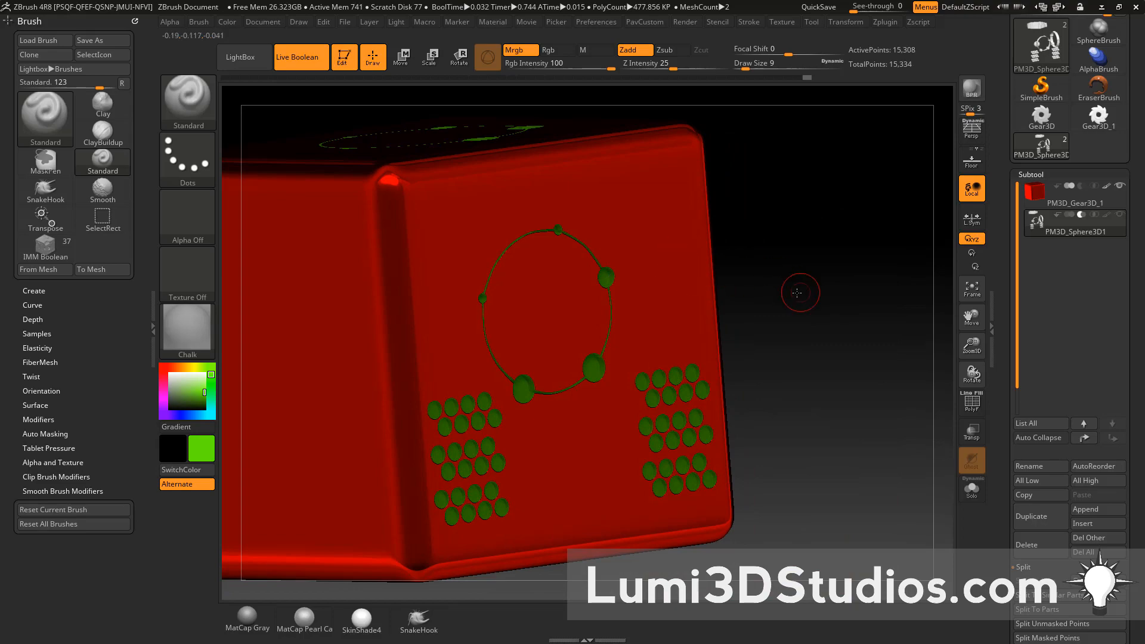